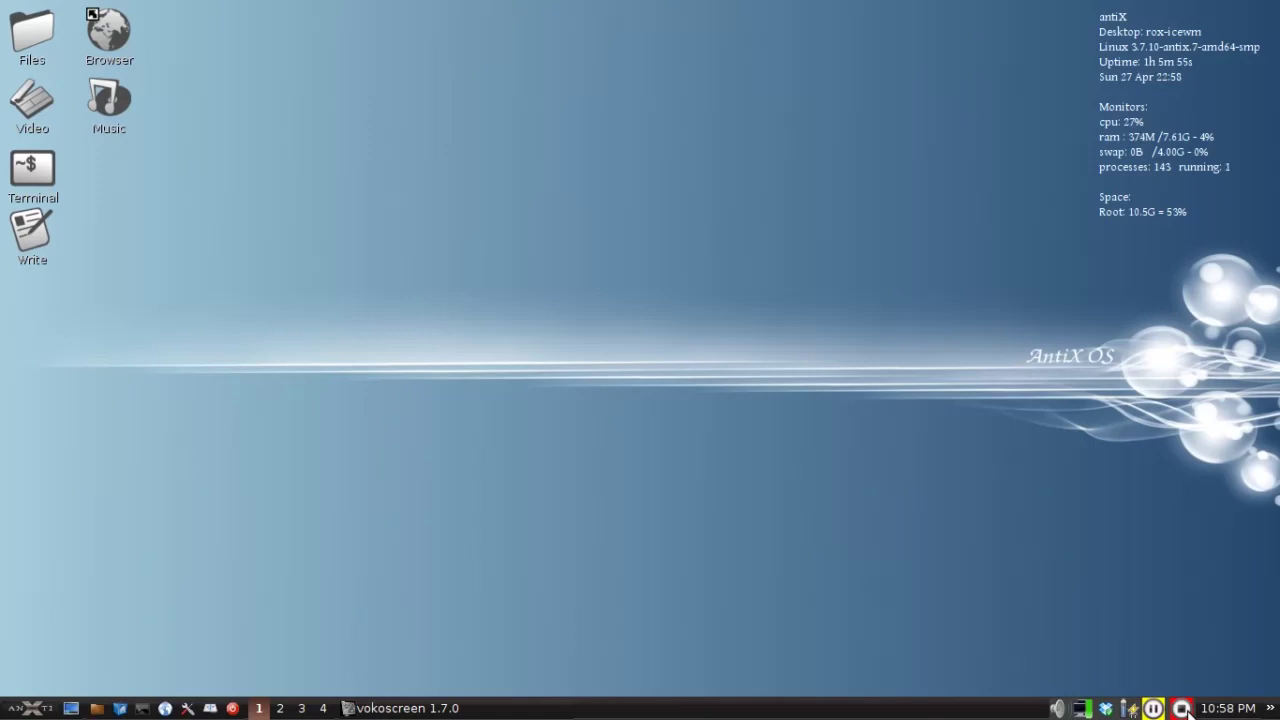
- In ROX-Filer, browse from the home folder up to /media to view mounted drives, then close it
left_click(32, 35)
left_click(27, 47)
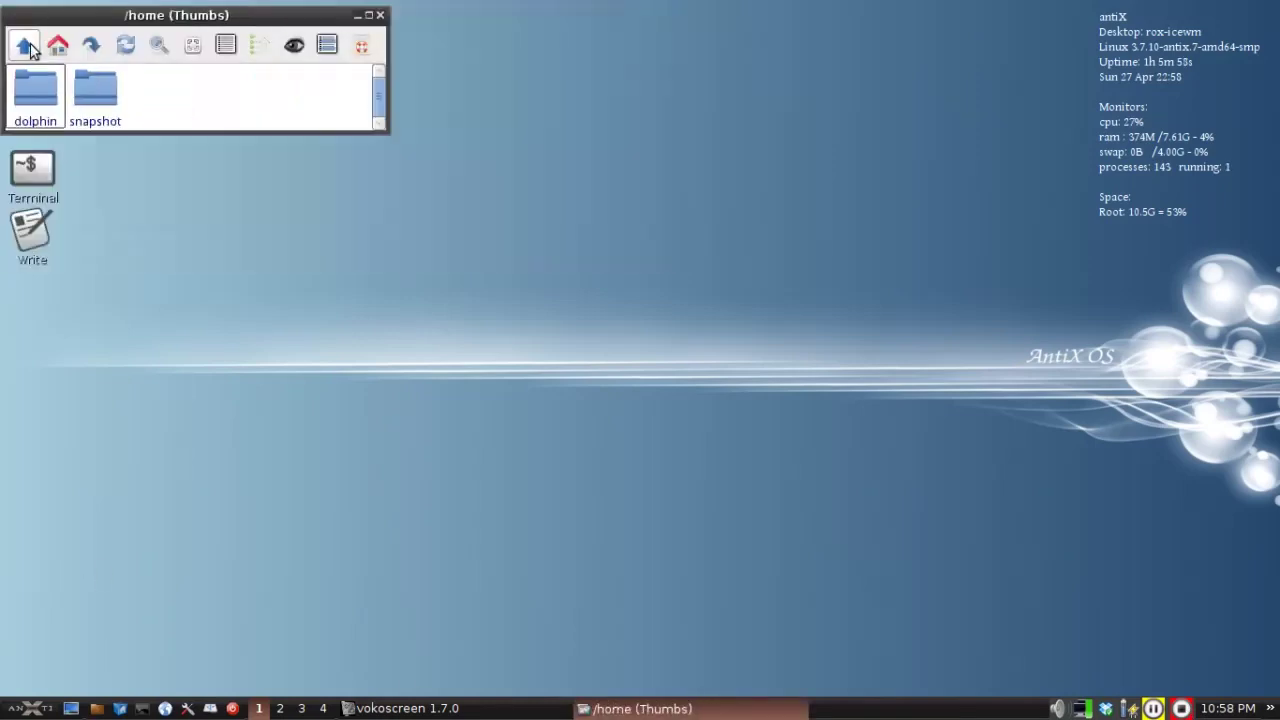
left_click(27, 47)
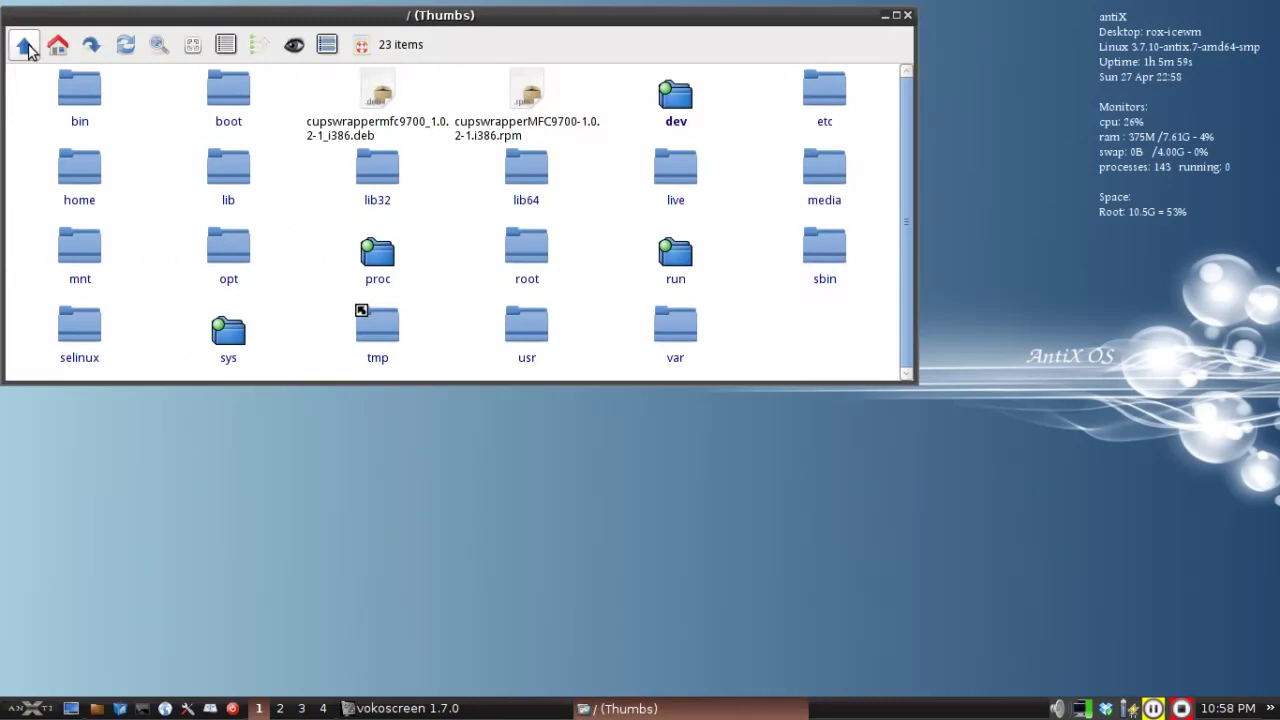
left_click(824, 176)
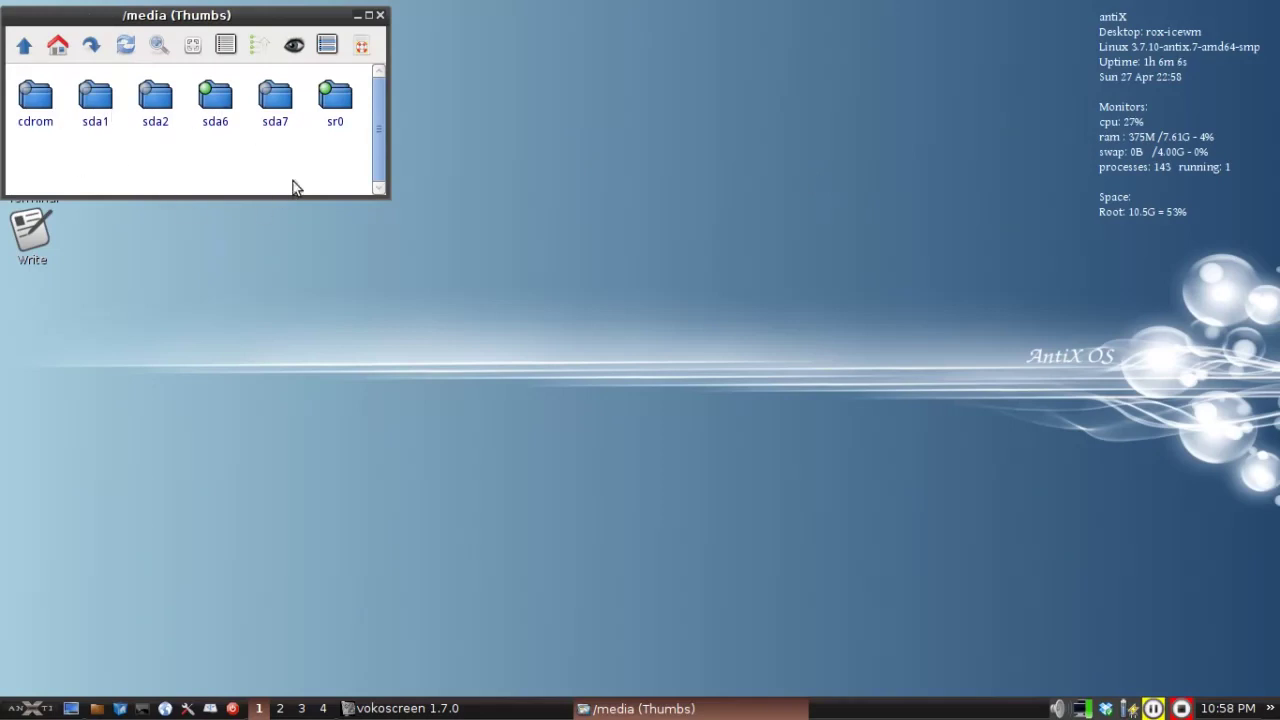
left_click(380, 16)
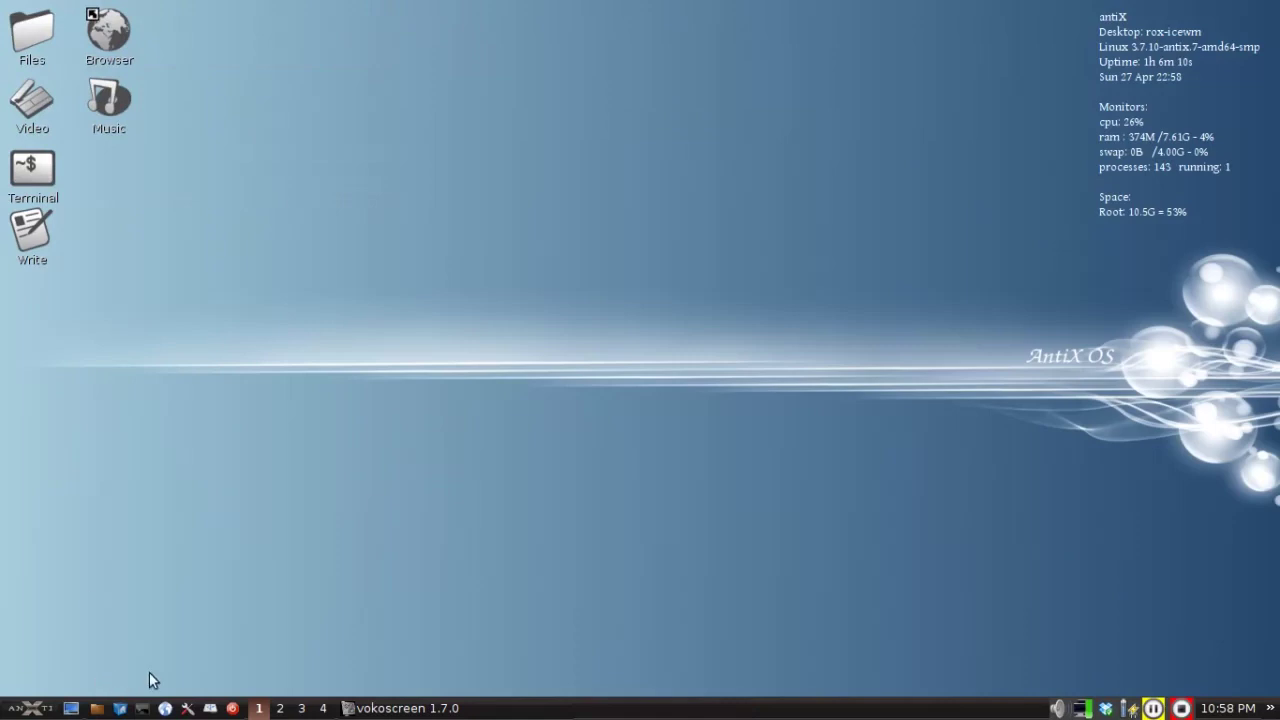
- Open and close the antiX Control Center, then bring up the main menu's Tools > Filers list
left_click(188, 708)
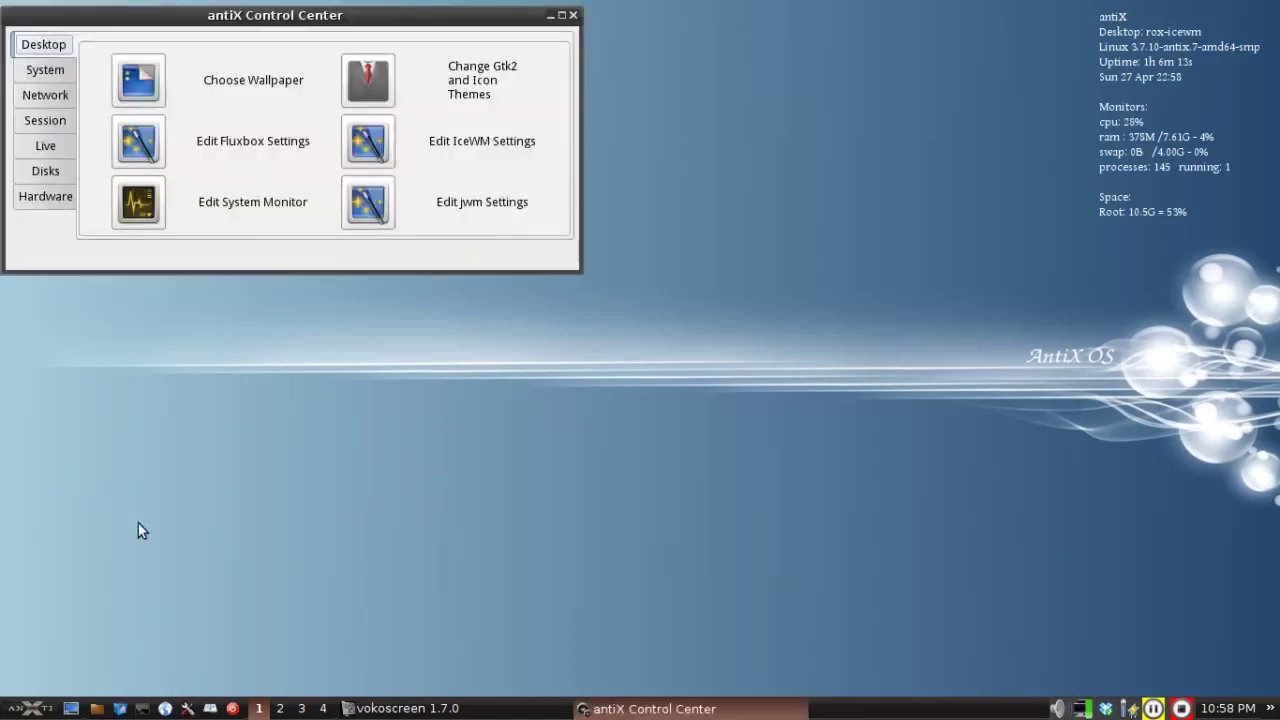
left_click(574, 17)
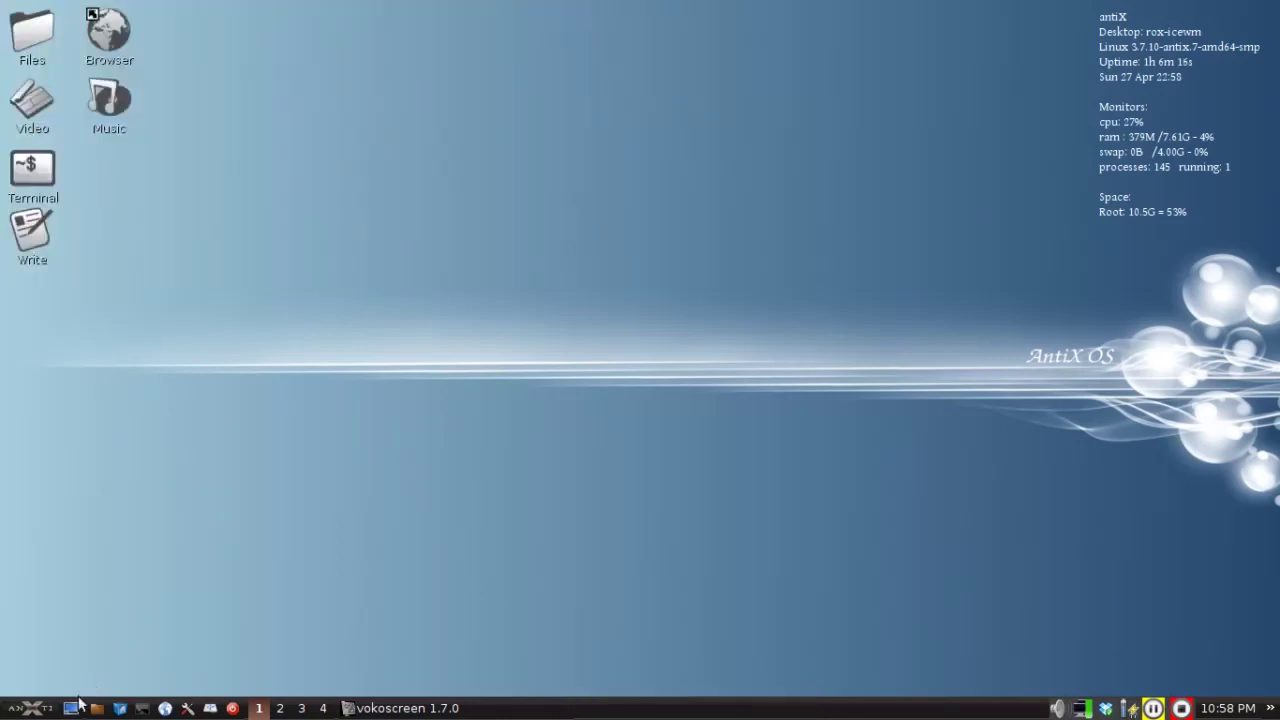
left_click(32, 711)
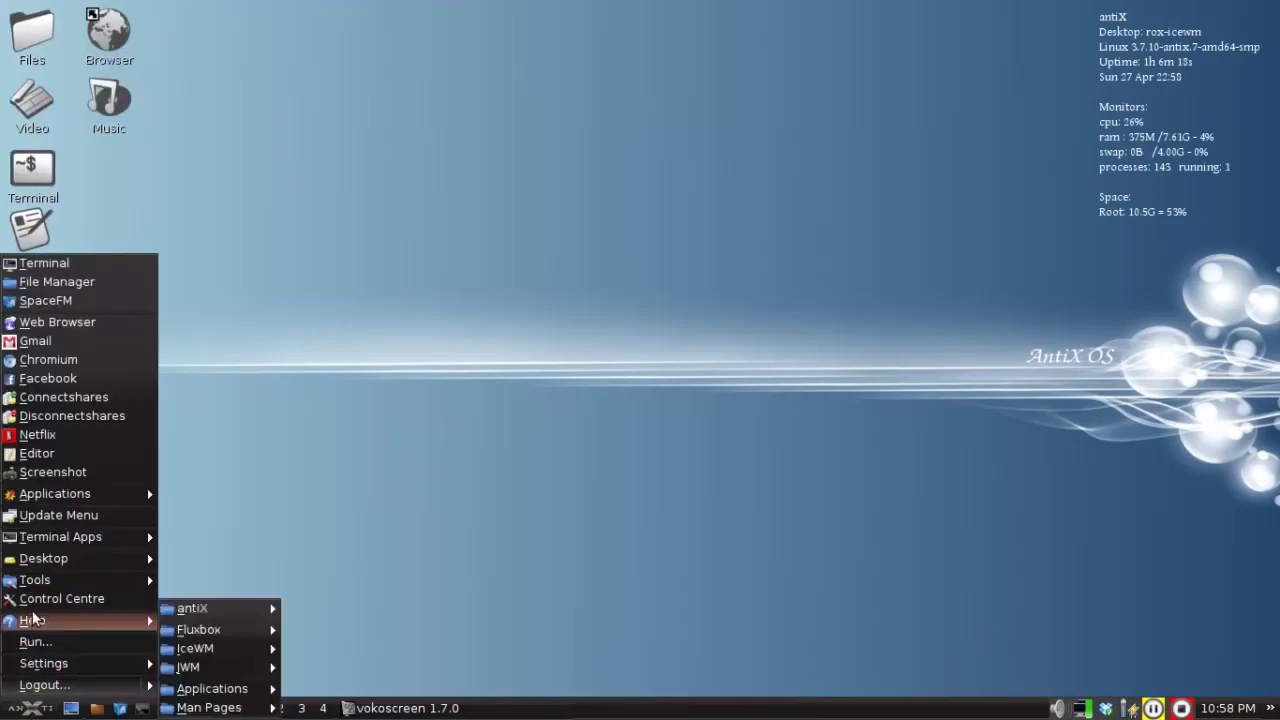
mouse_move(63, 495)
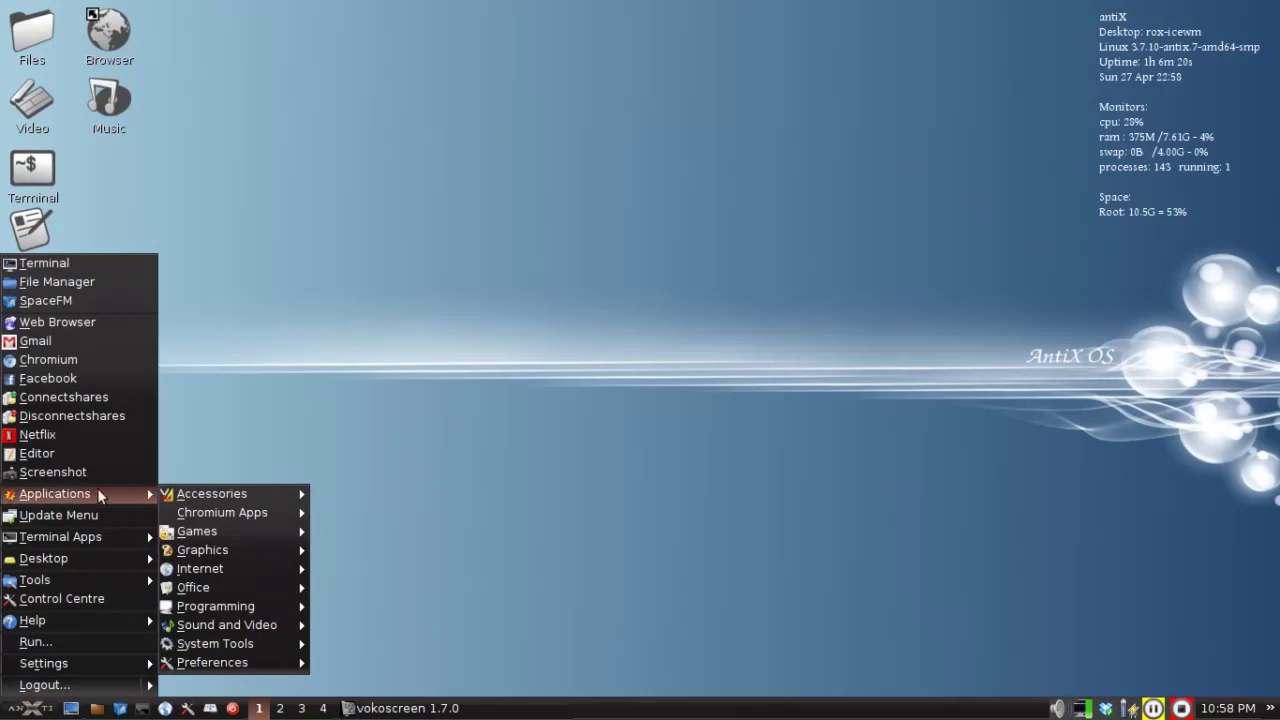
- Launch SpaceFM from the Tools > Filers menu
mouse_move(75, 578)
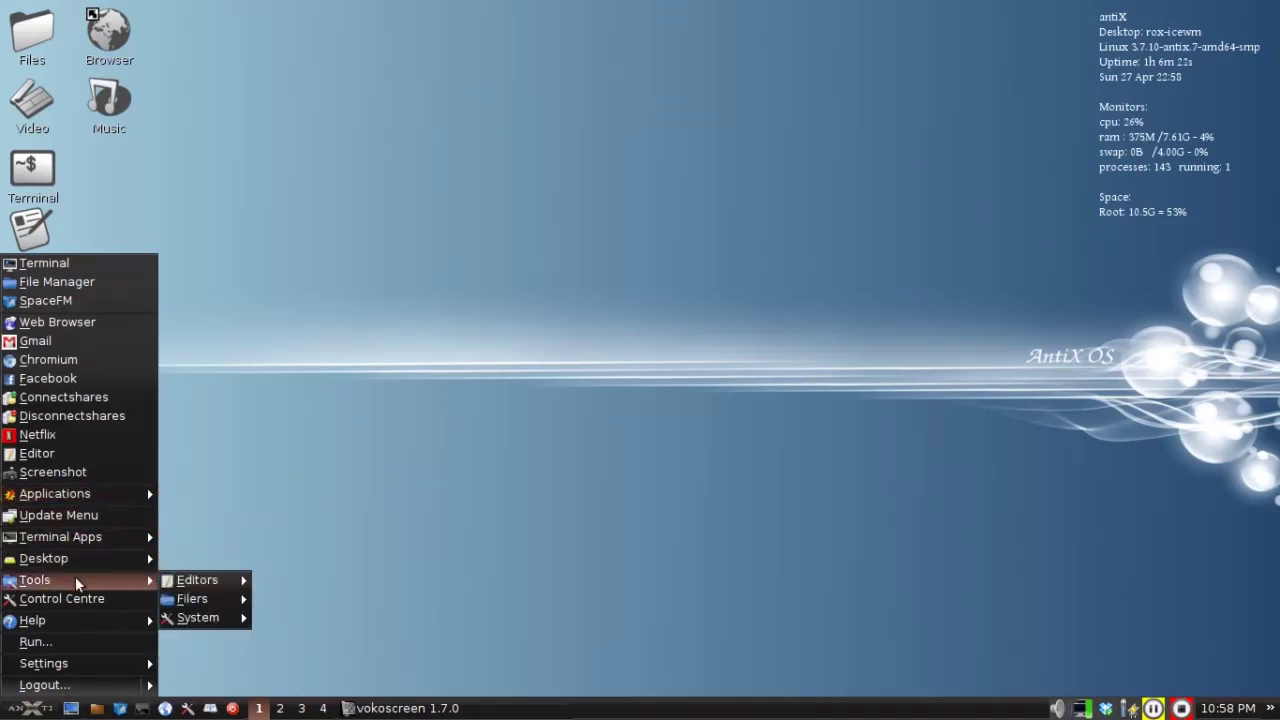
mouse_move(192, 599)
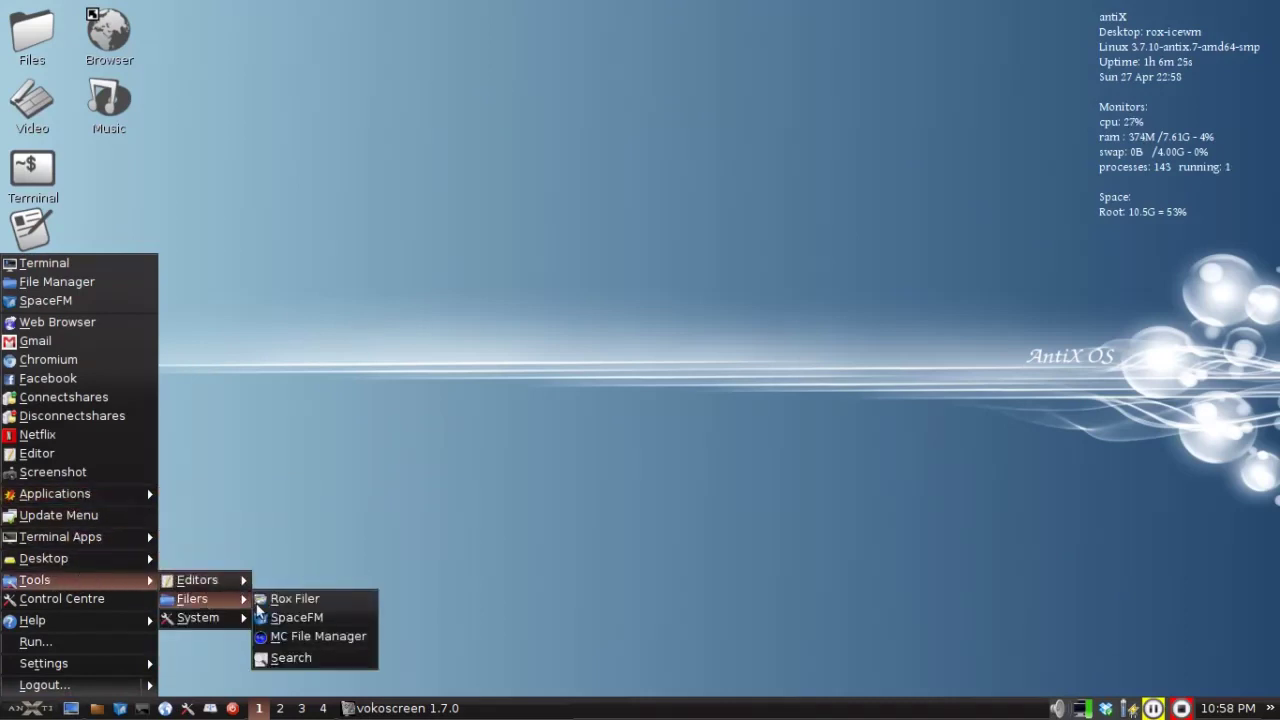
left_click(283, 619)
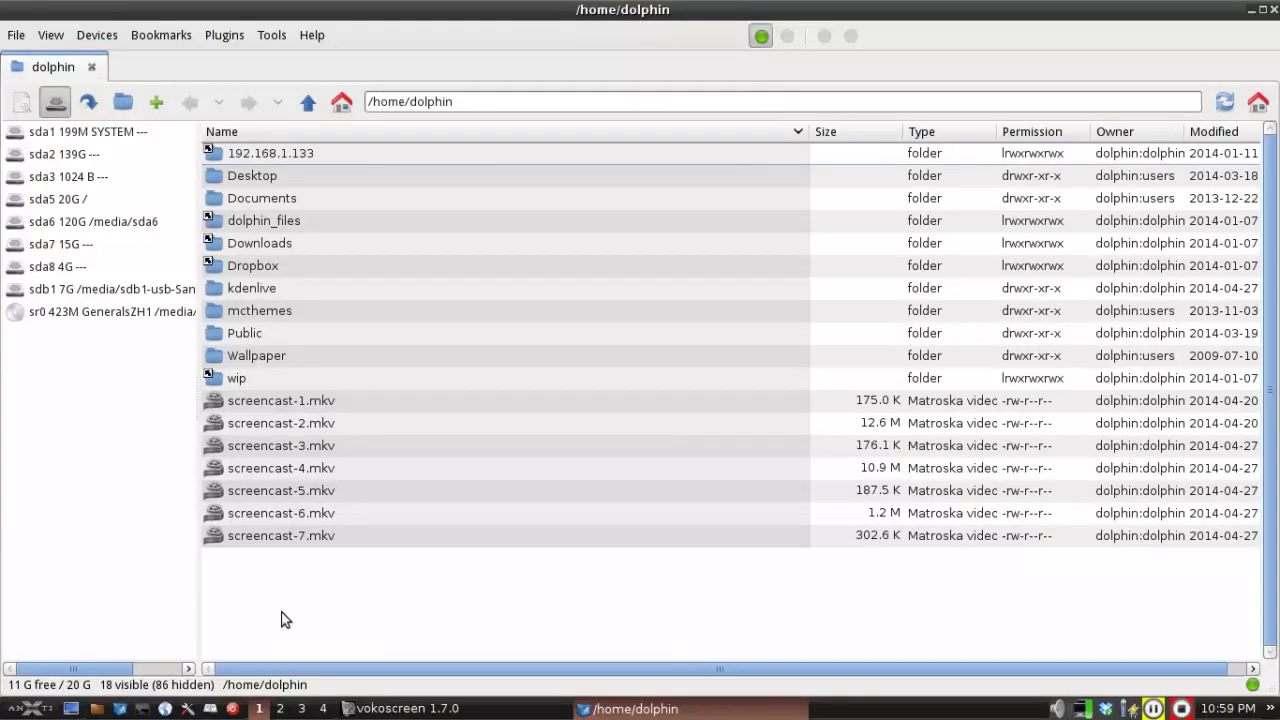
- Copy screencast-1.mkv from the dolphin home folder onto the sdb1 USB stick tab, then close that tab
left_click(100, 290)
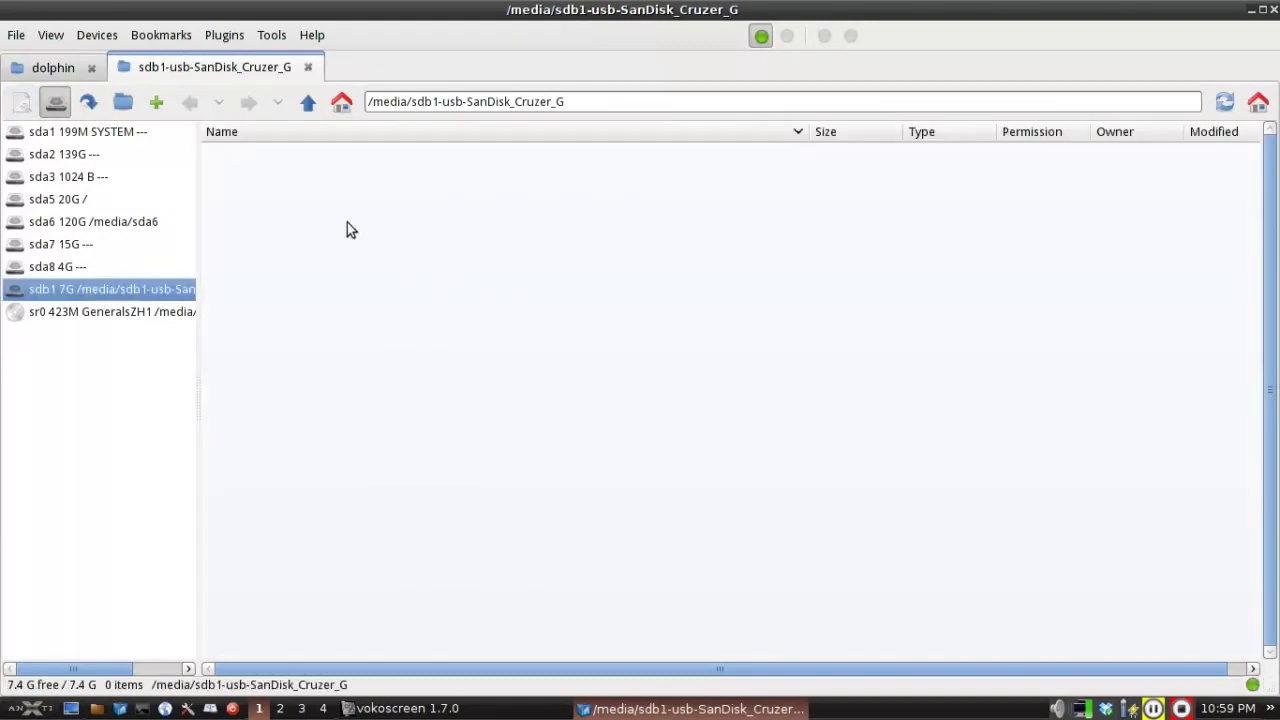
left_click(50, 68)
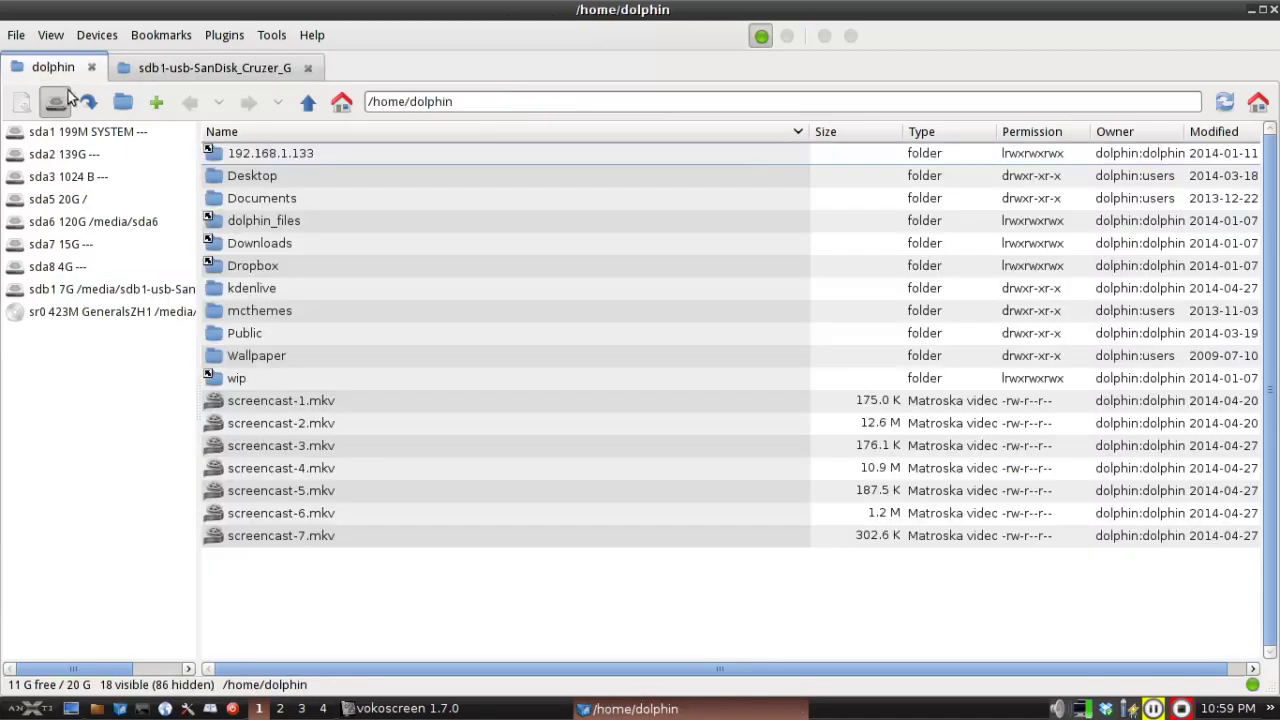
left_click_drag(284, 402, 335, 315)
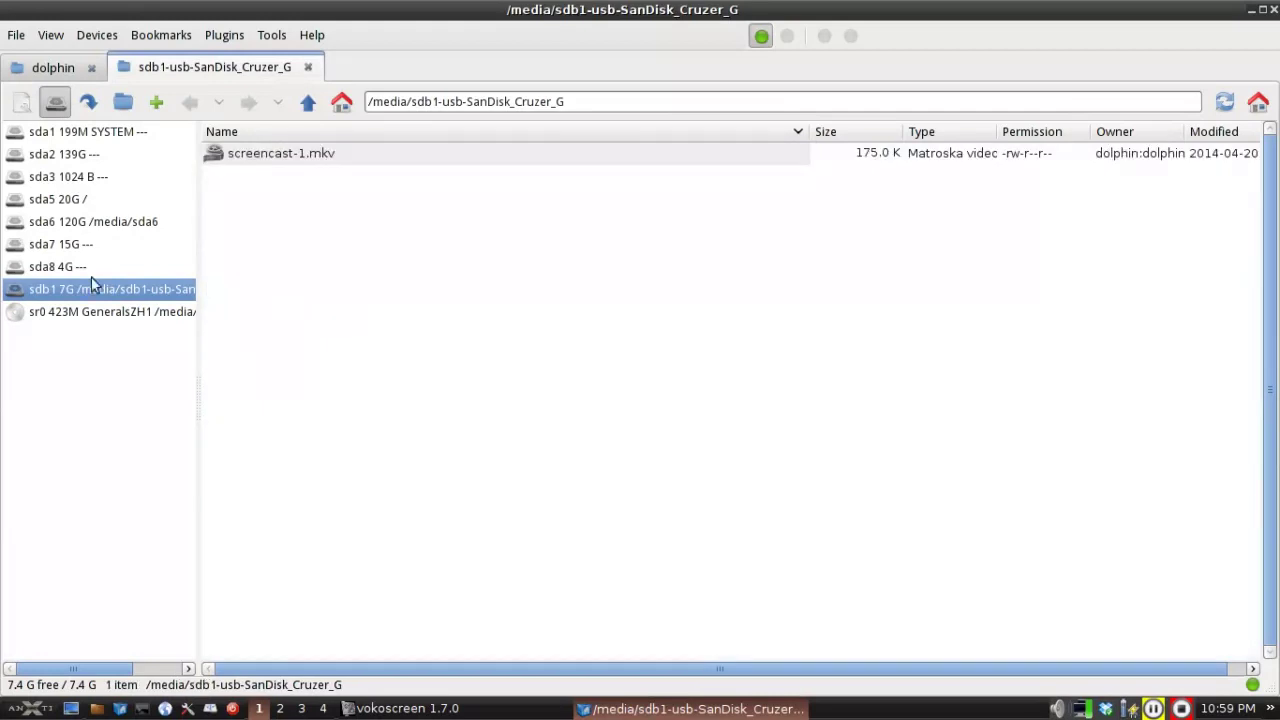
left_click(308, 67)
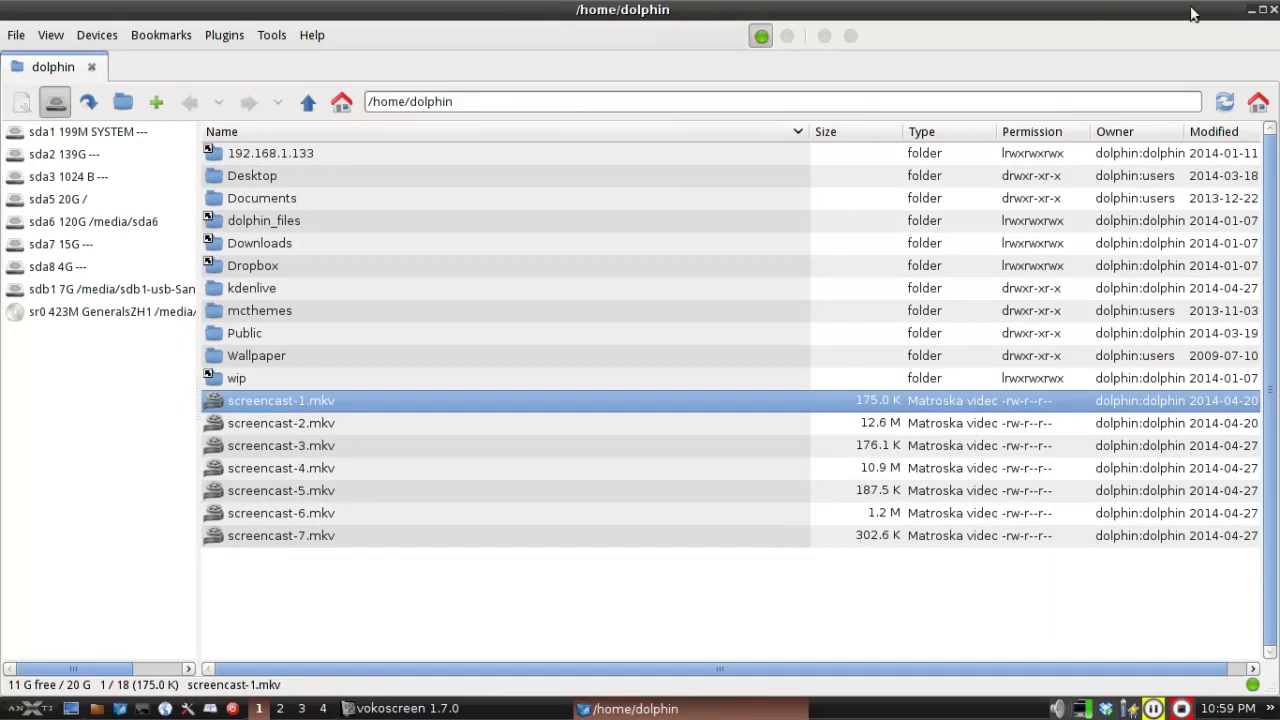
left_click(1277, 10)
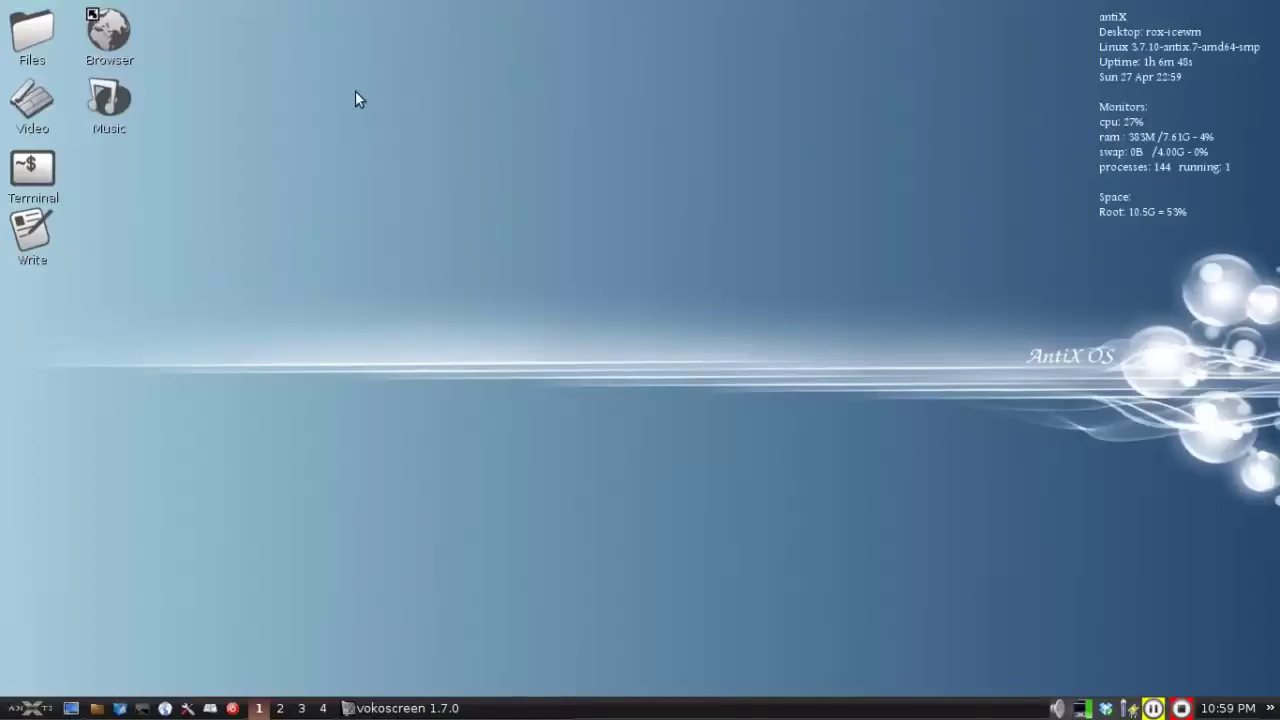
left_click(44, 32)
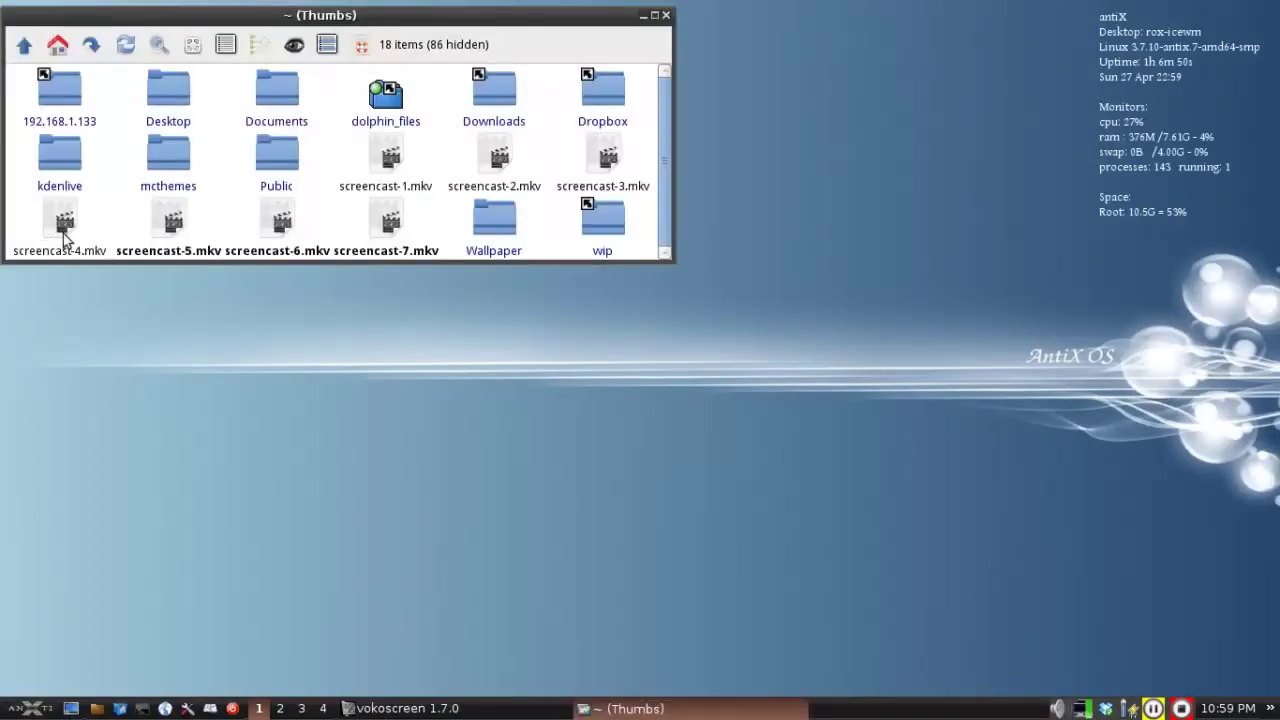
left_click(23, 48)
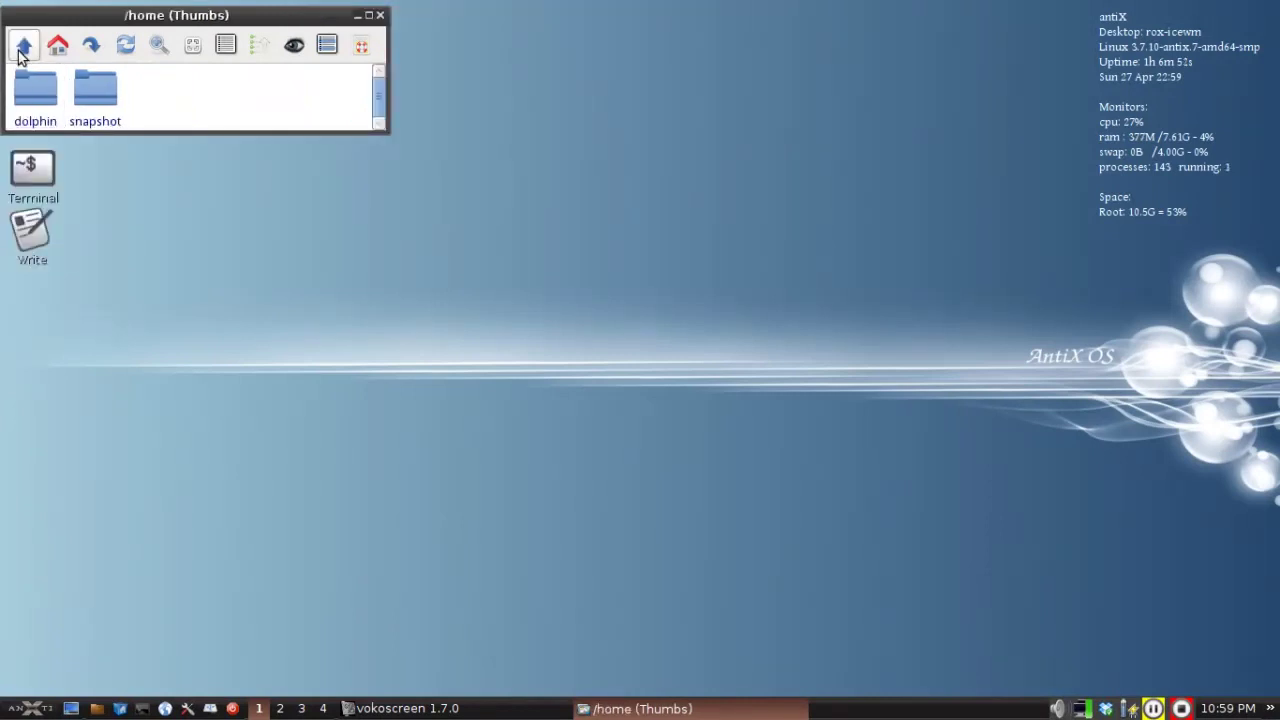
left_click(23, 48)
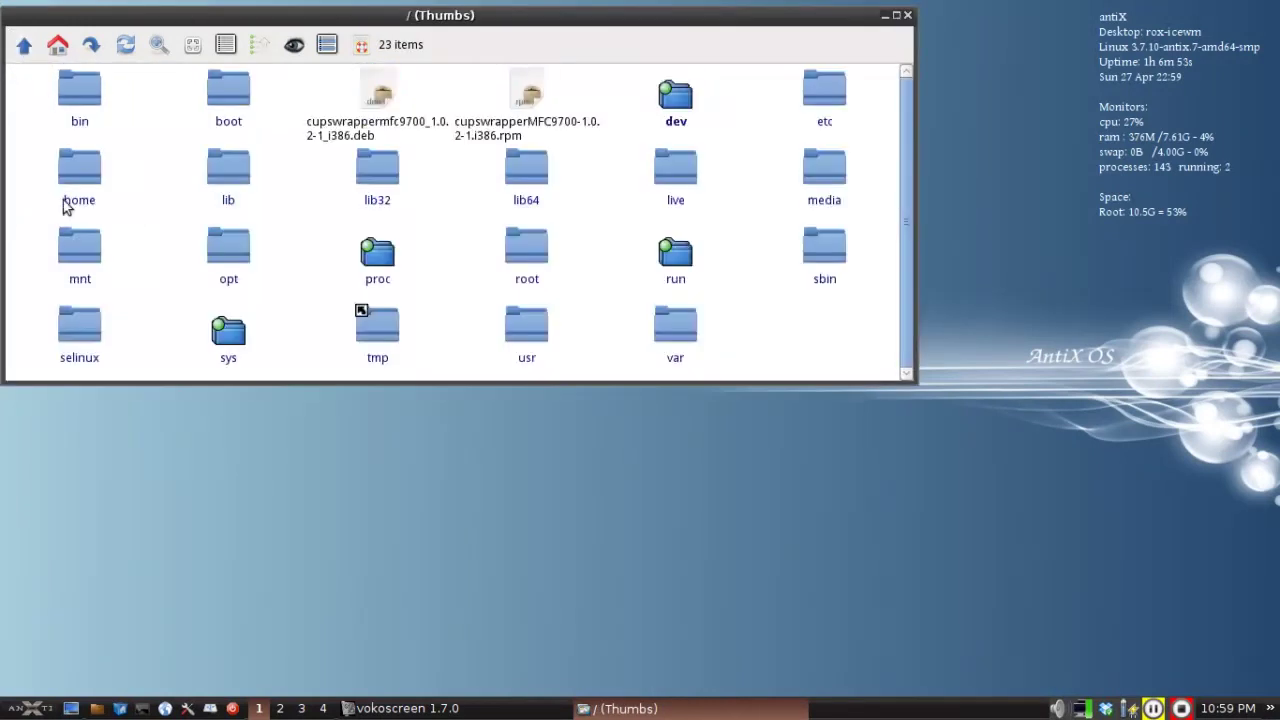
left_click(822, 168)
left_click(170, 173)
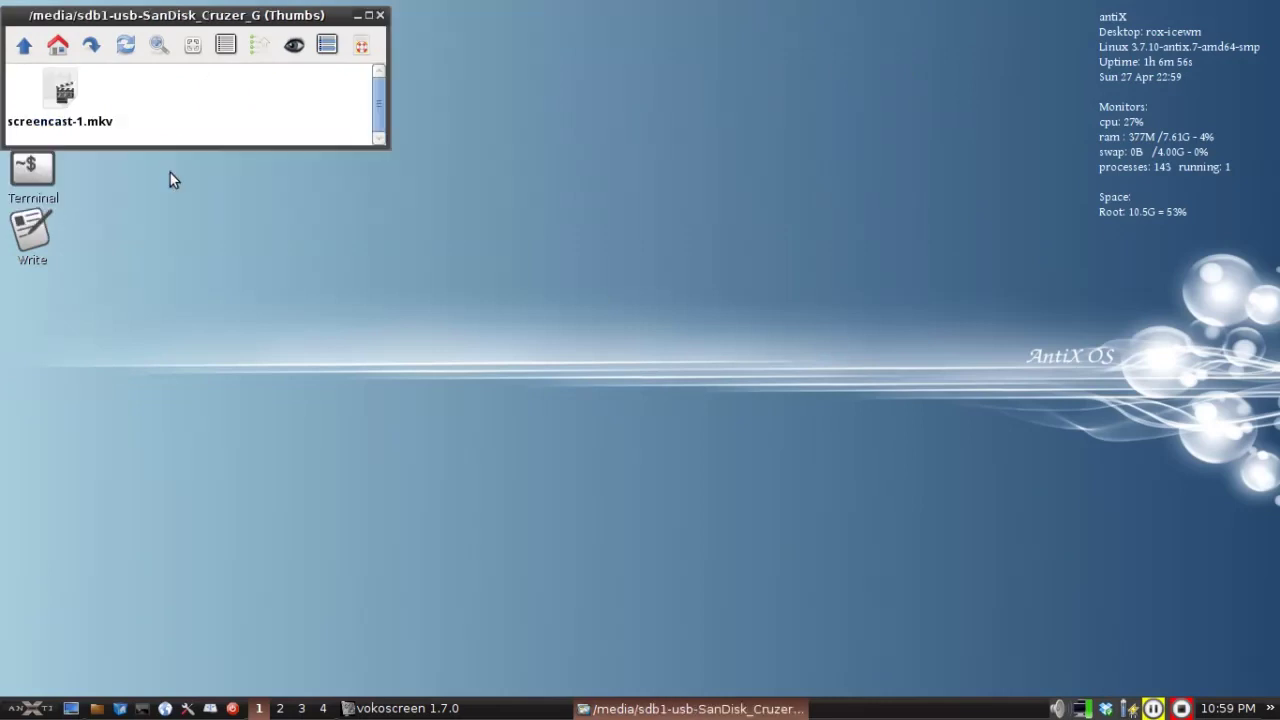
left_click(22, 48)
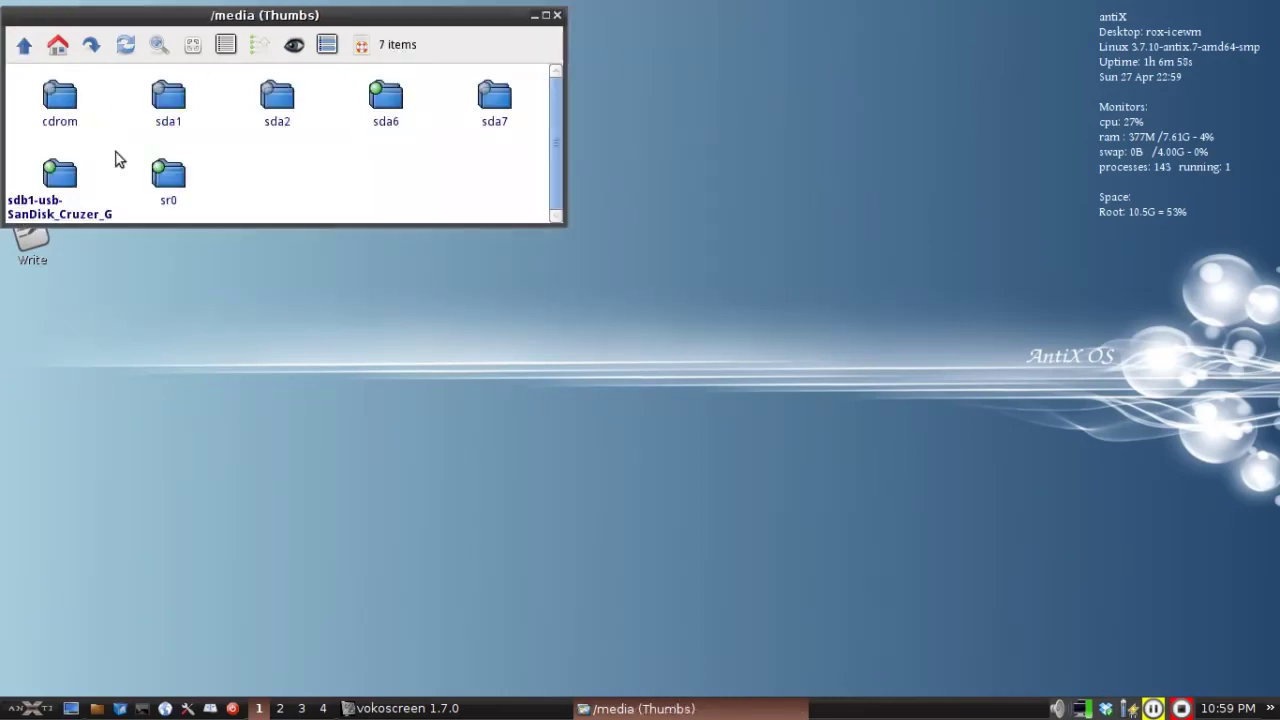
left_click(62, 185, "ctrl")
key("ctrl+c")
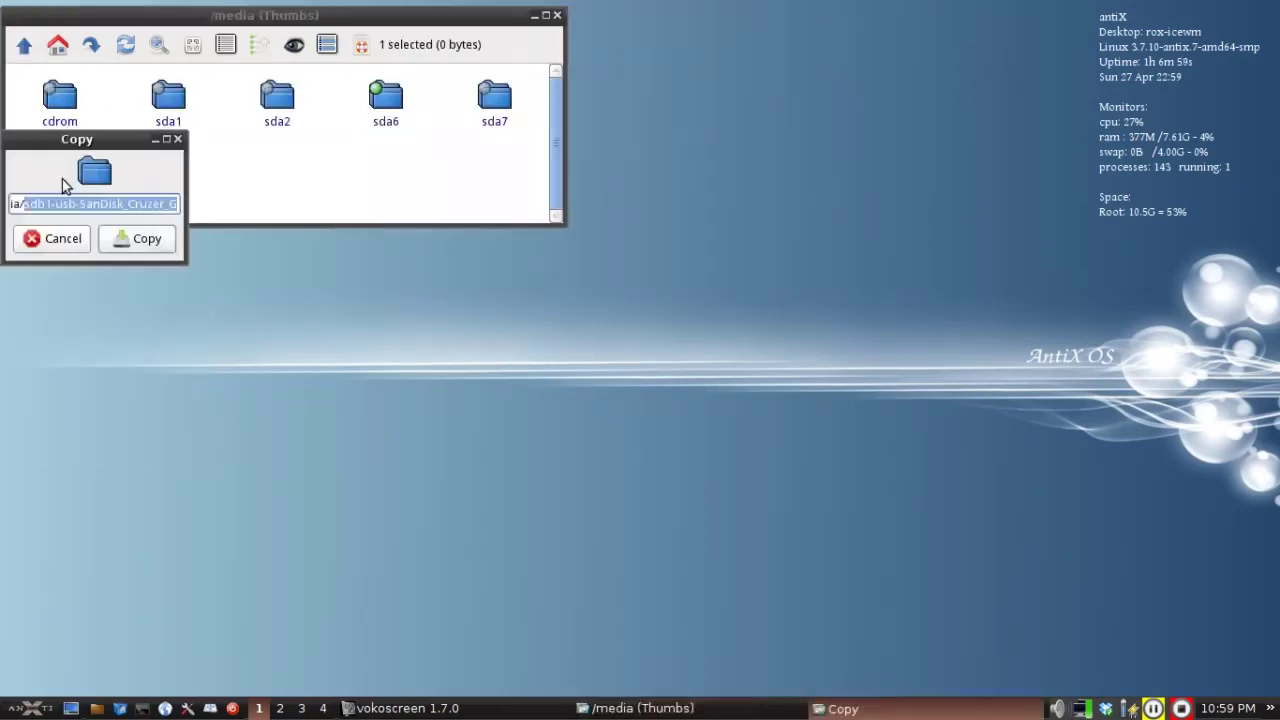
left_click(63, 234)
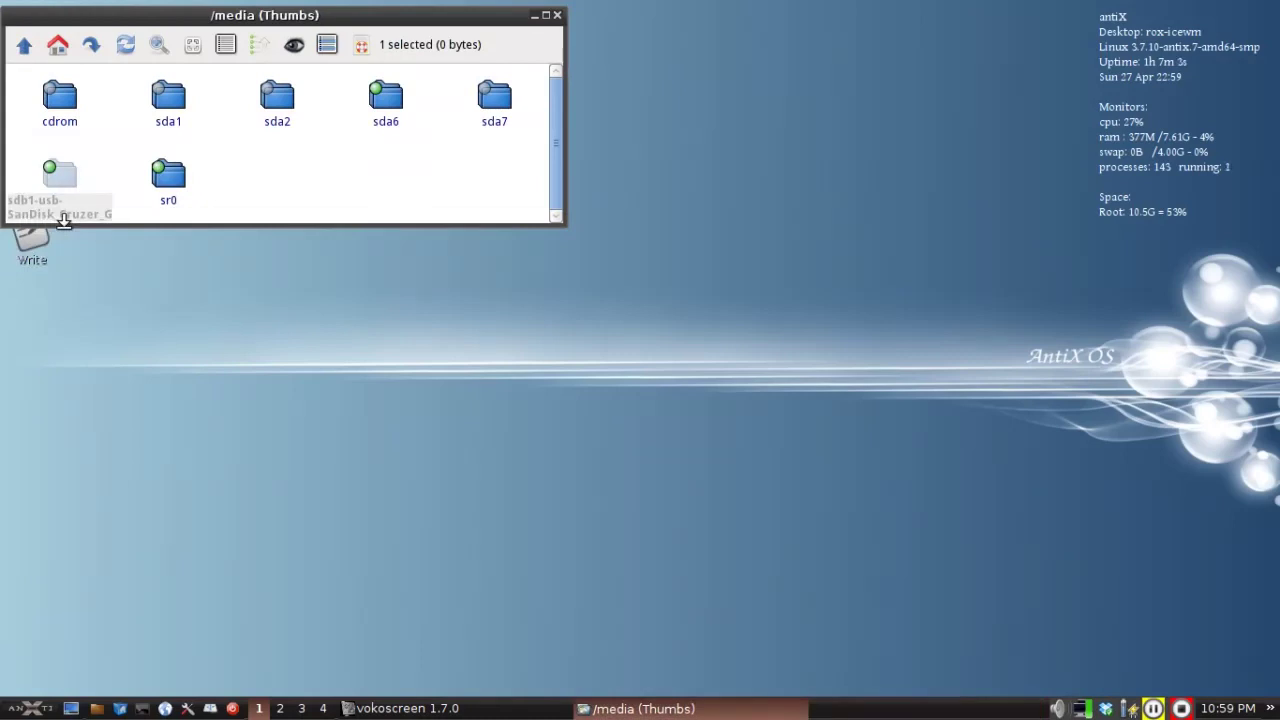
key("alt+F4")
- Launch SpaceFM on the home folder from the desktop's right-click menu
right_click(62, 228)
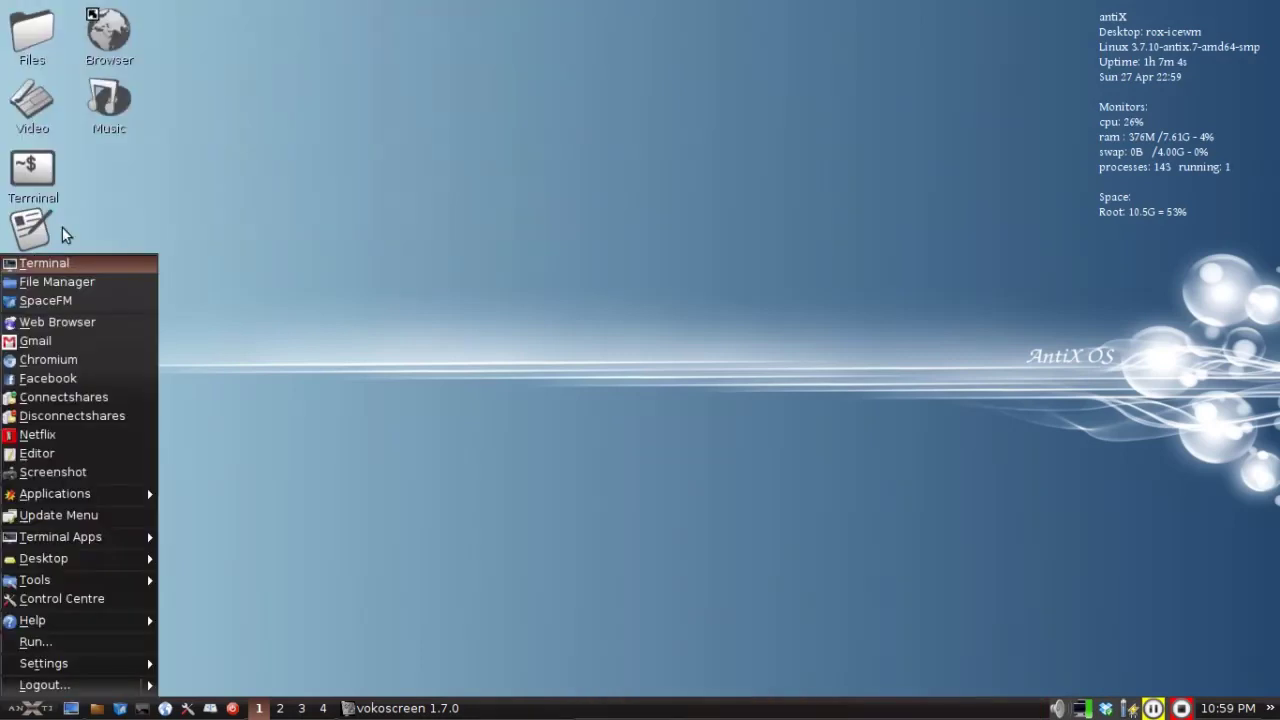
key("Down")
key("Return")
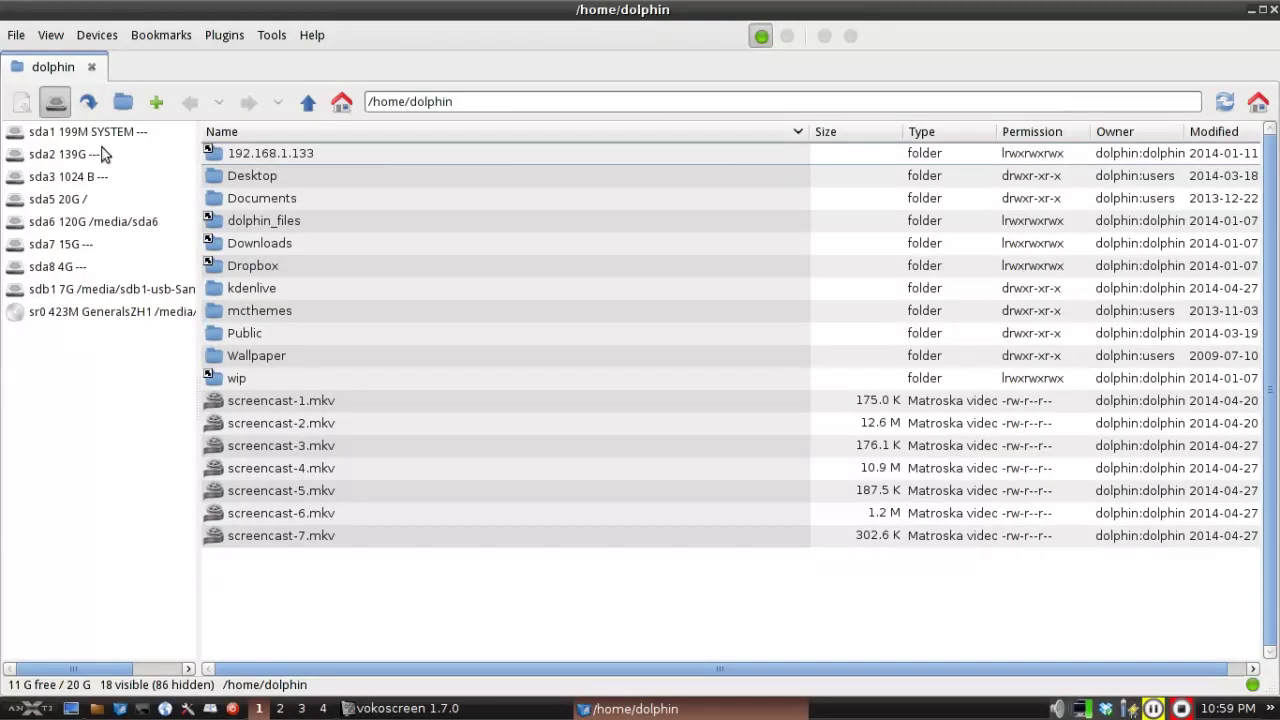
- Unmount the sdb1 USB stick from SpaceFM's device list and close the window
left_click(95, 290)
right_click(93, 287)
key("Down")
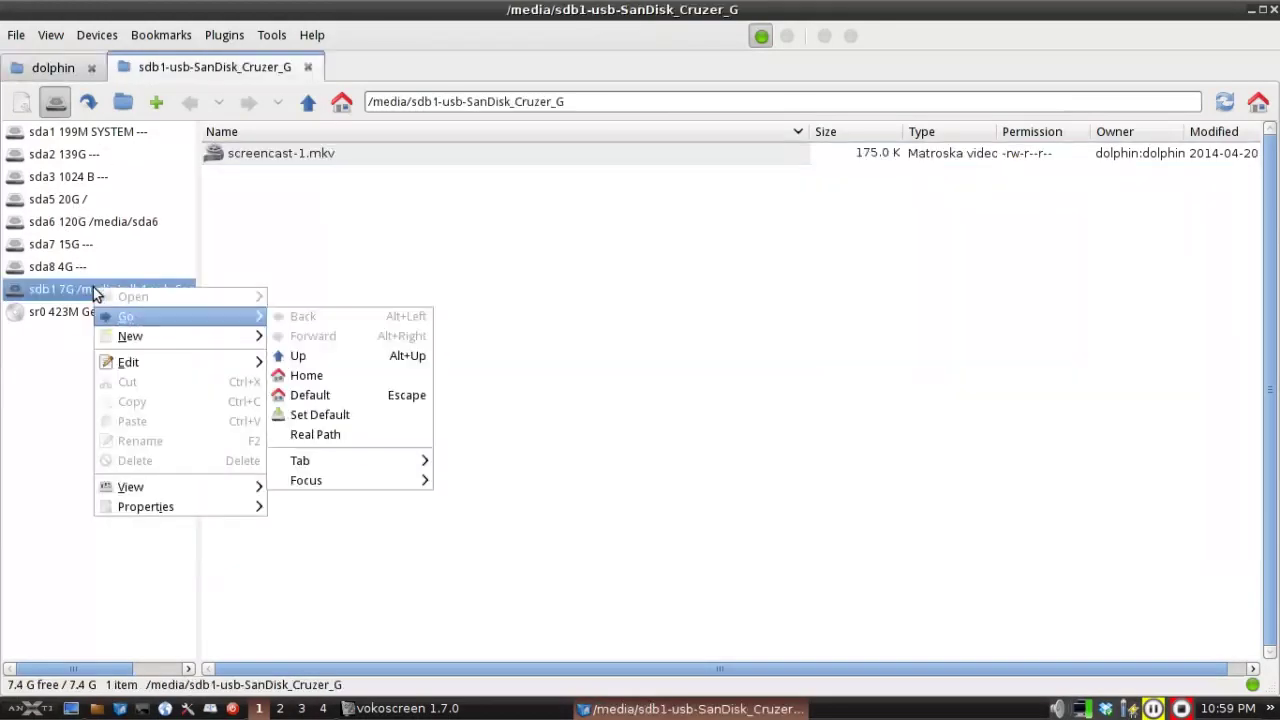
key("Escape")
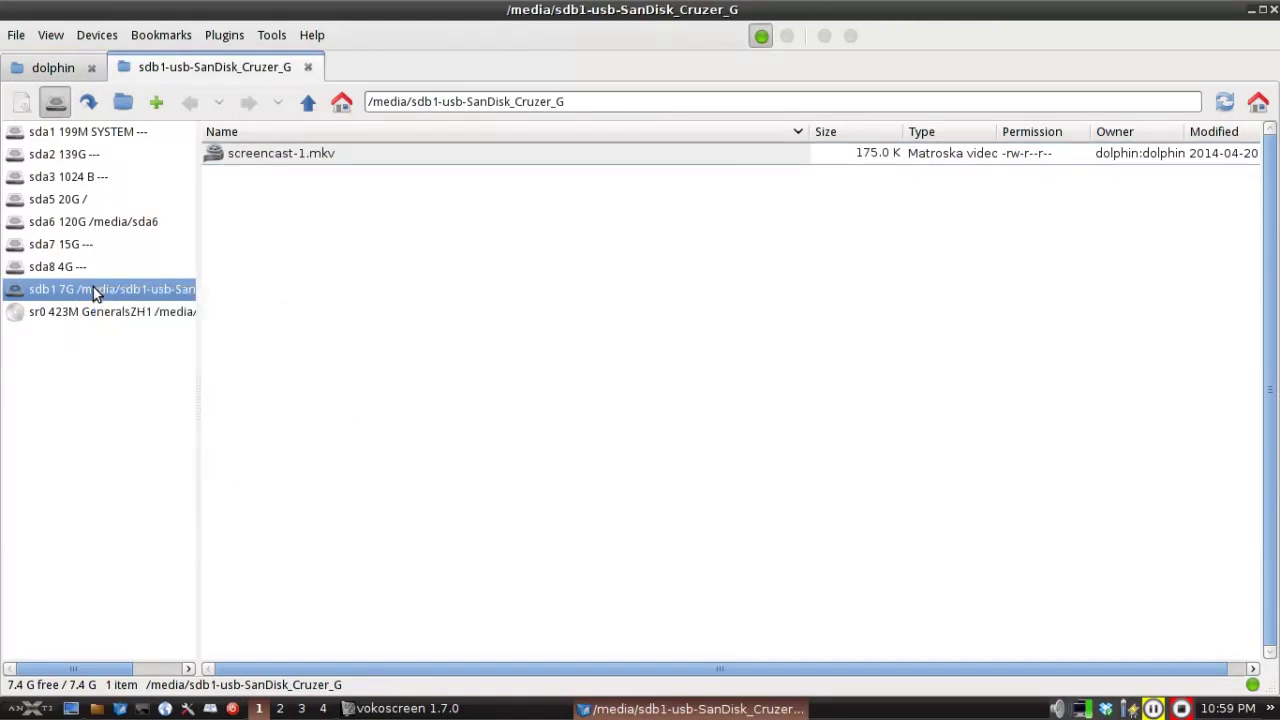
left_click(94, 289)
right_click(95, 289)
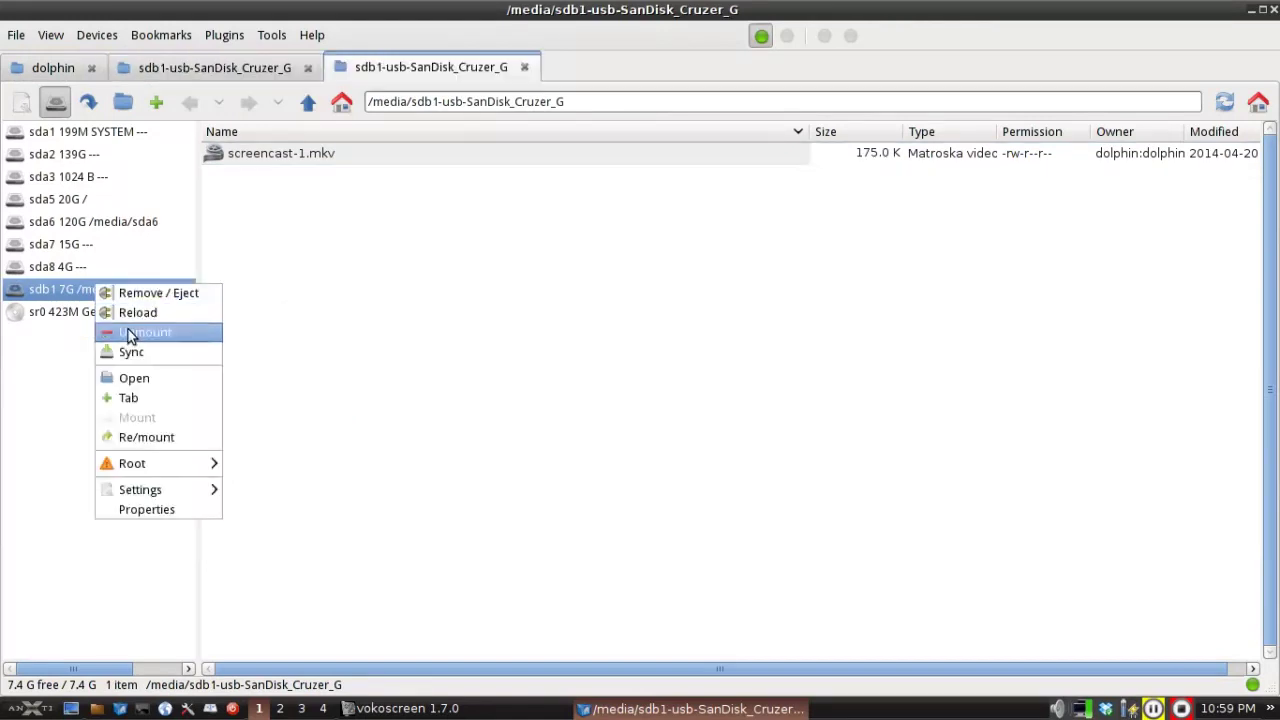
left_click(127, 332)
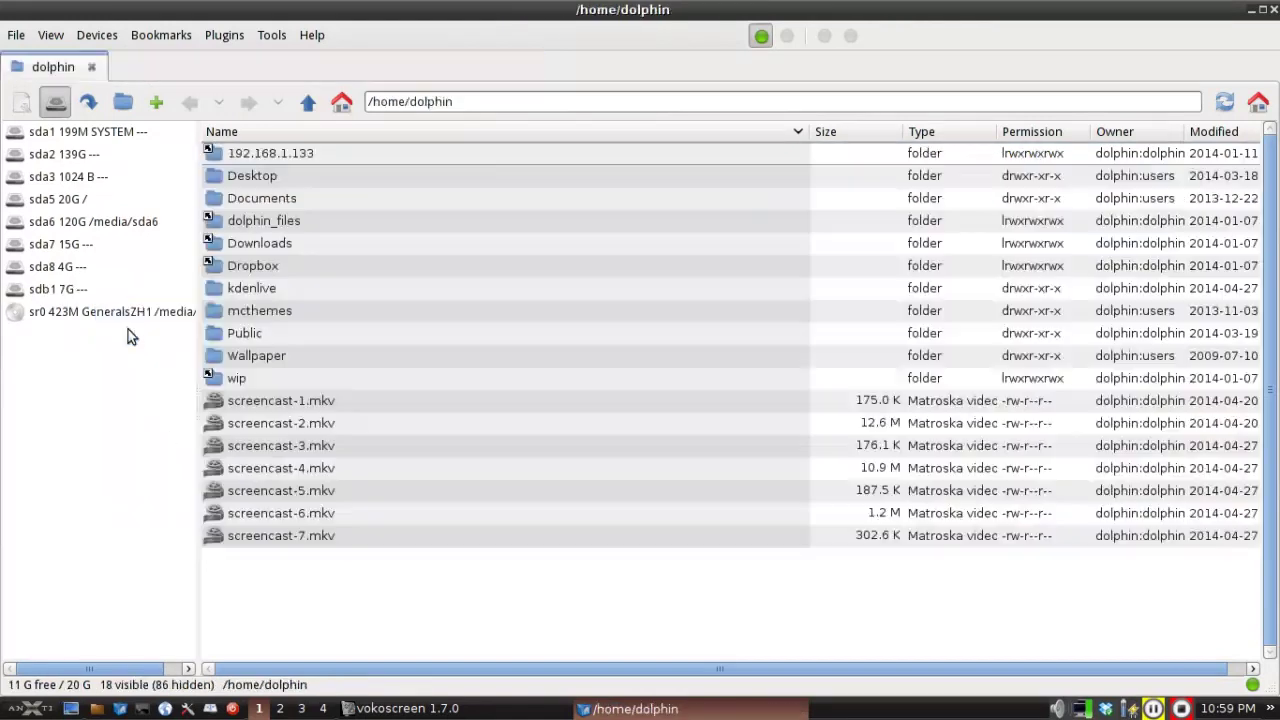
left_click(1272, 11)
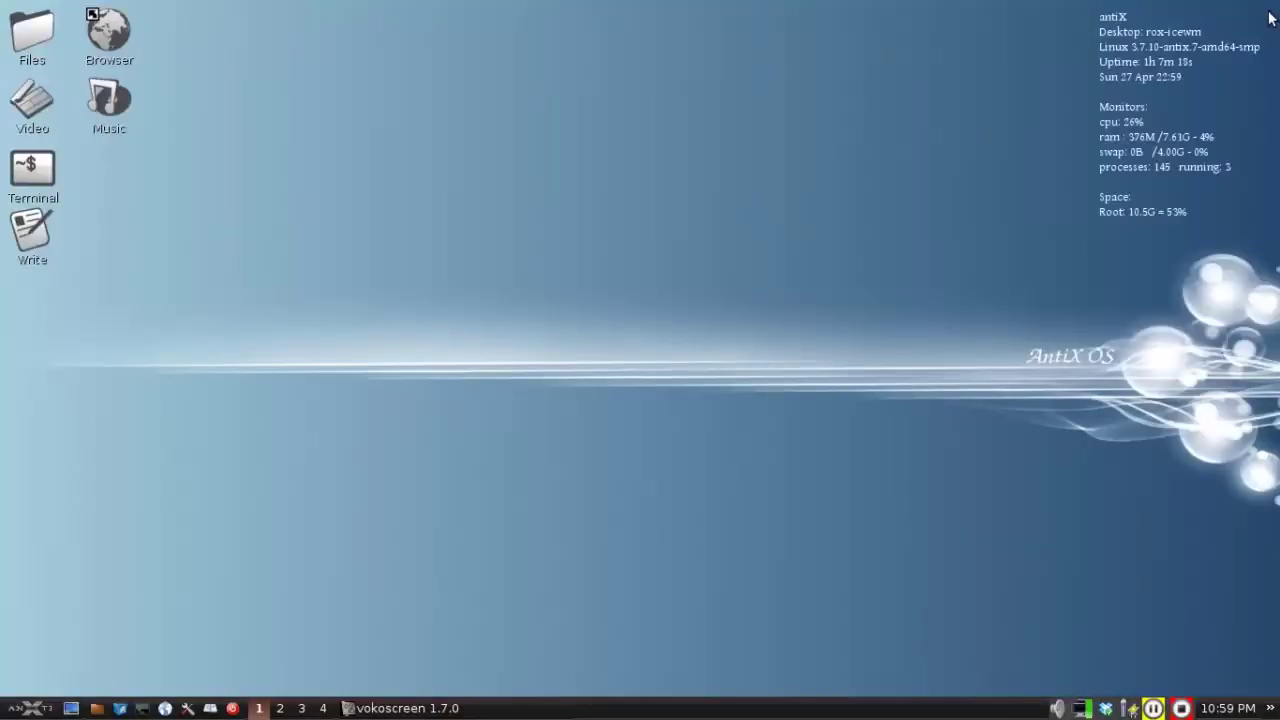
- Open ROX-Filer, go up to the root folder and open media, which shows only cdrom, sda1, sda2, sda6, sda7 and sr0
left_click(96, 711)
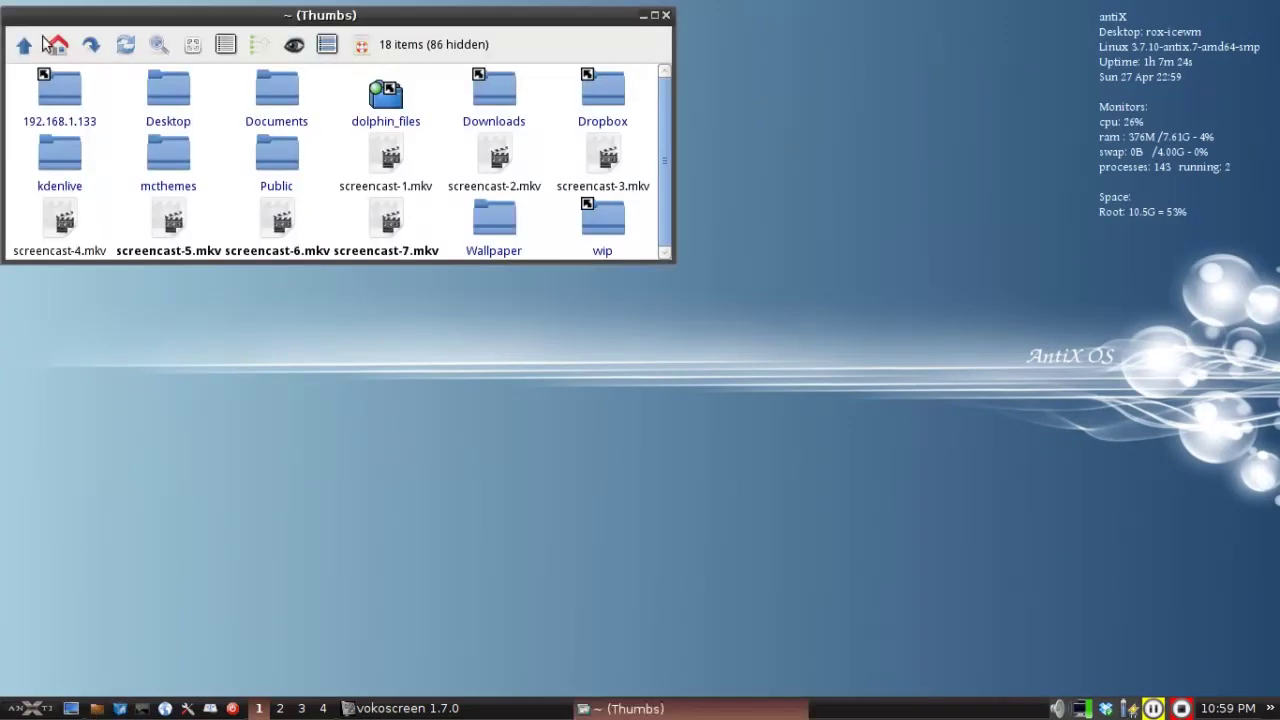
left_click(25, 42)
left_click(25, 42)
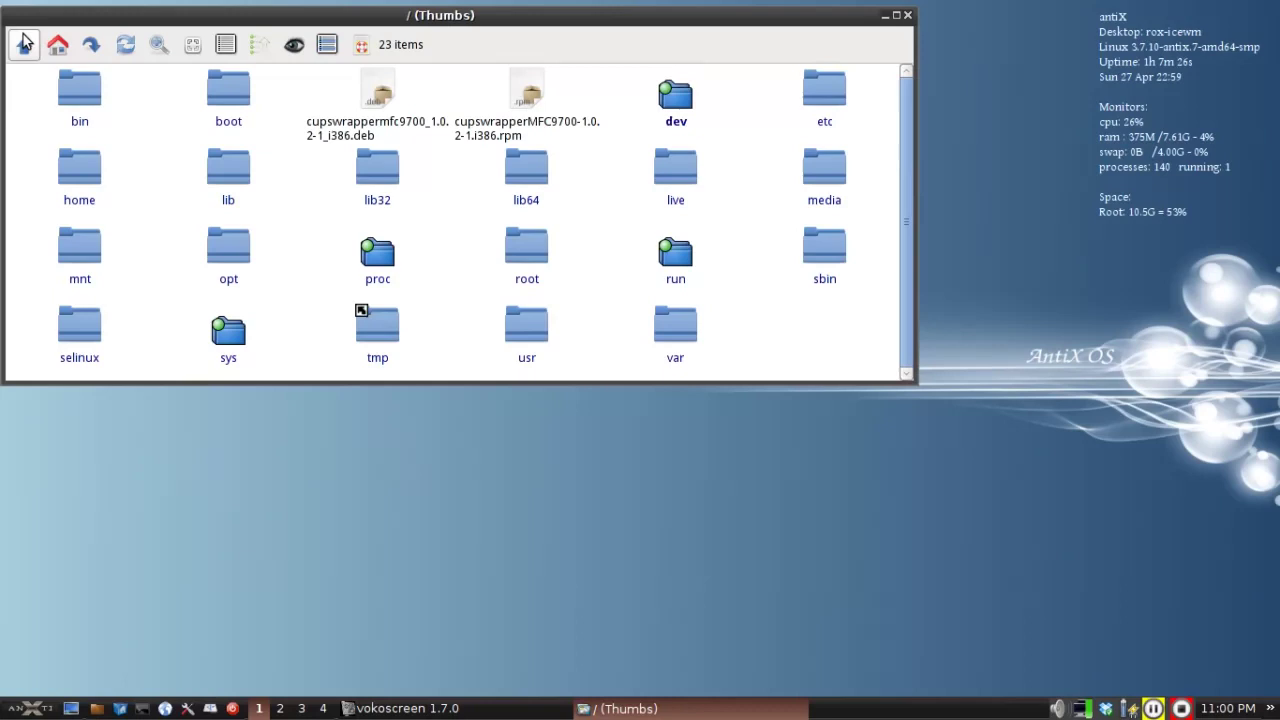
left_click(823, 181)
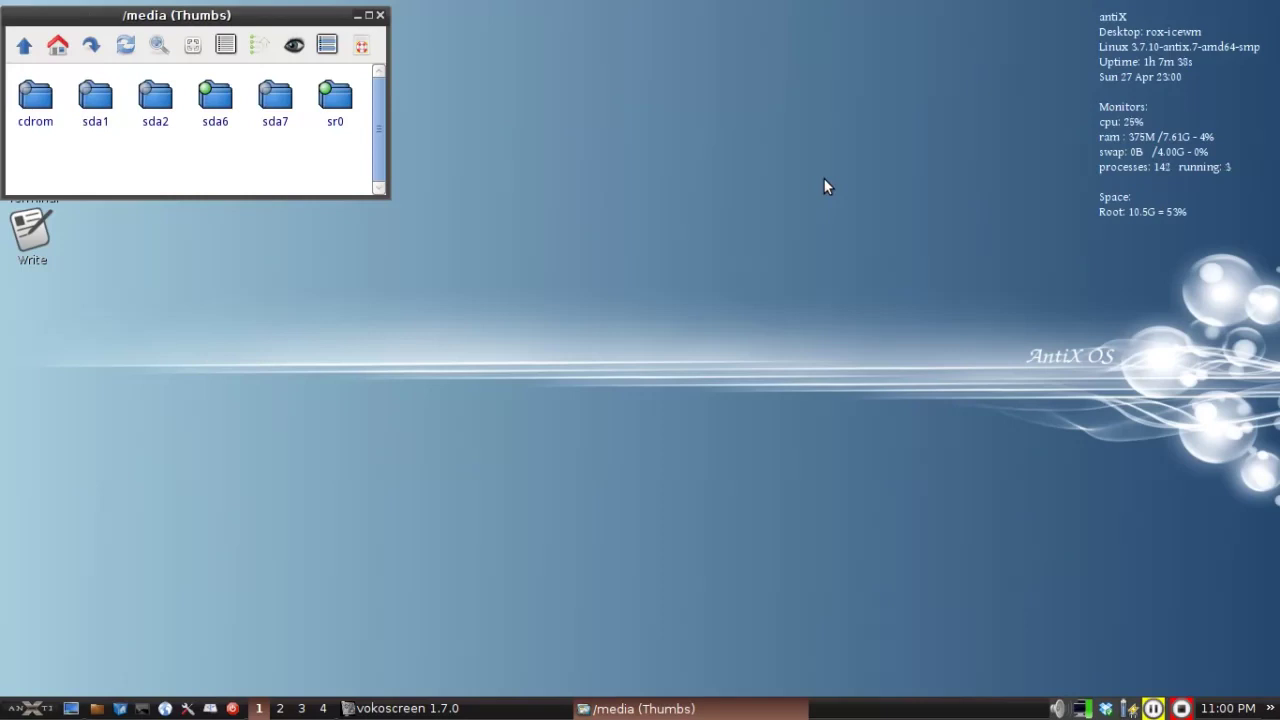
- Open Mount Connected Devices from the Control Center's Disks page, showing device /dev/sr0 at /media/cdrom
left_click(187, 709)
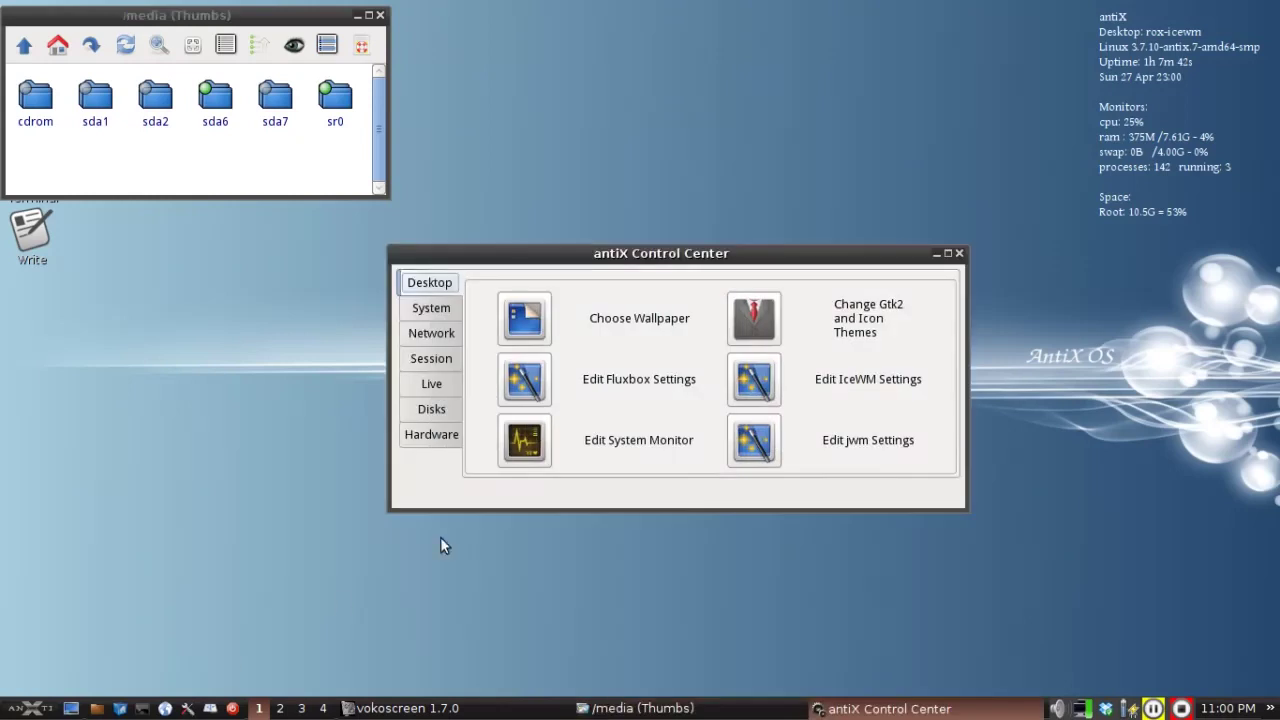
left_click(428, 412)
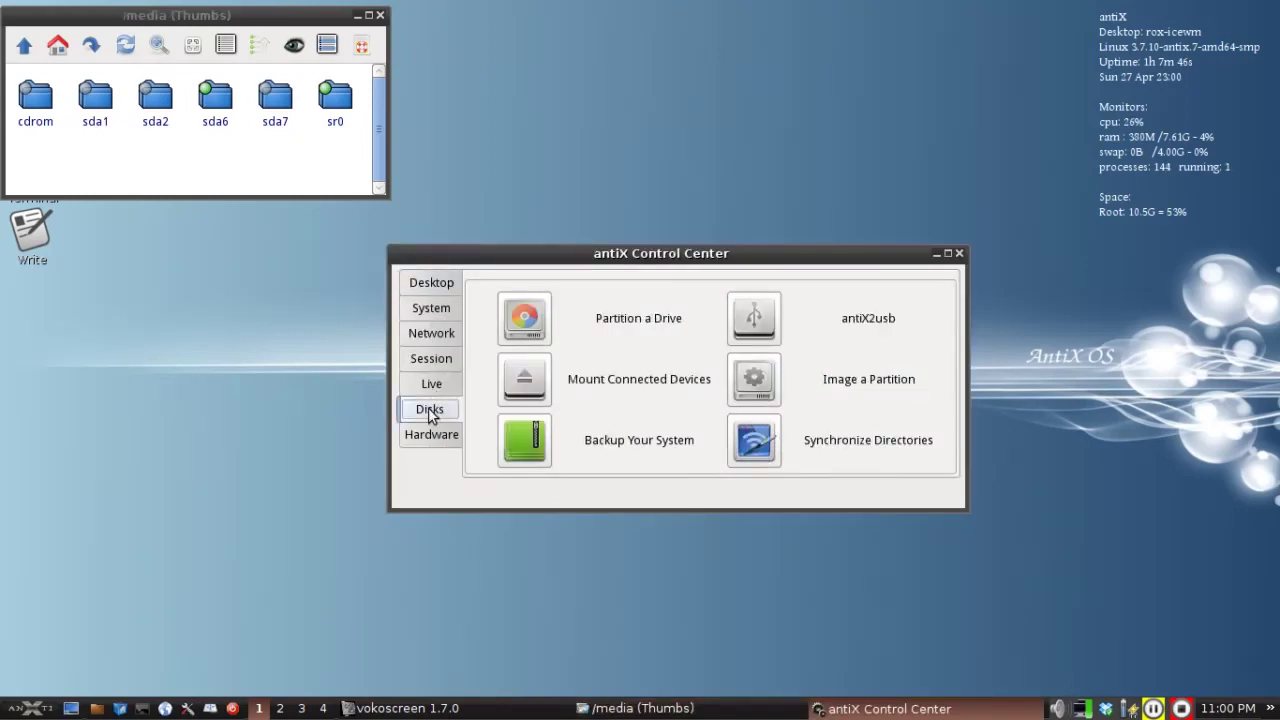
left_click(532, 374)
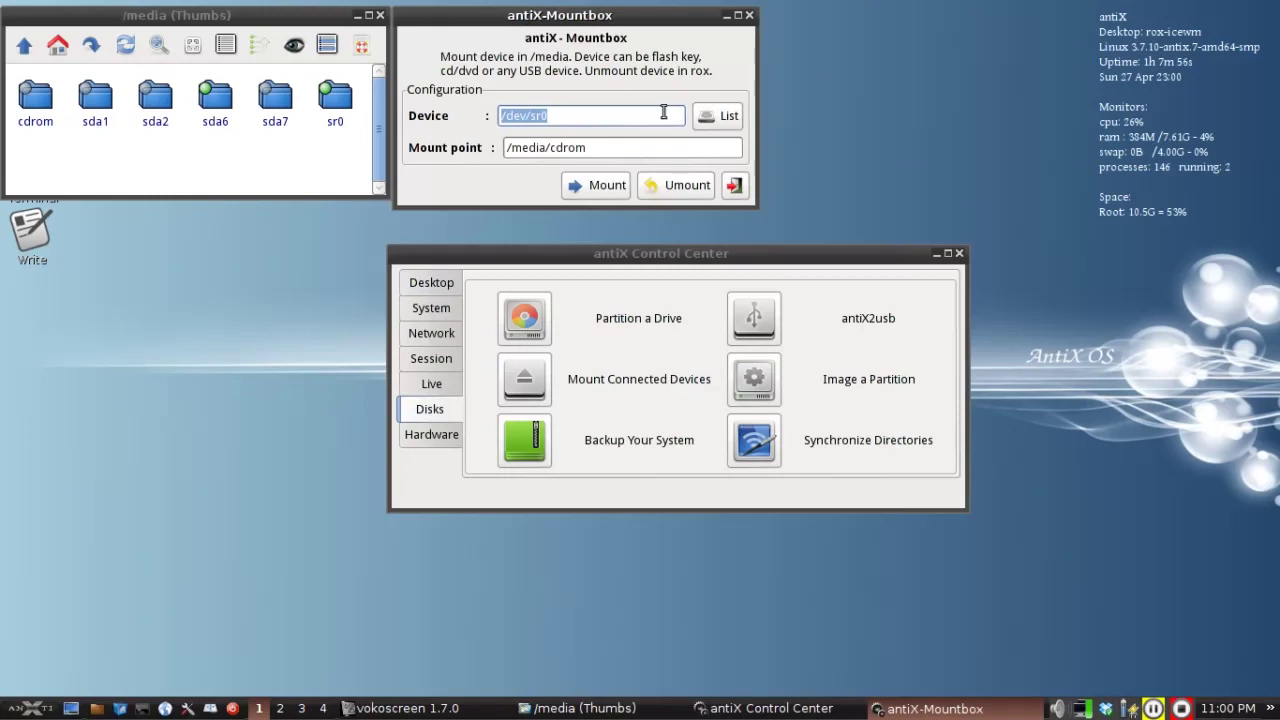
- List partitions, set device /dev/sdb1 and mount point /media/sdb1, mount it and open the sdb1 folder
left_click(720, 118)
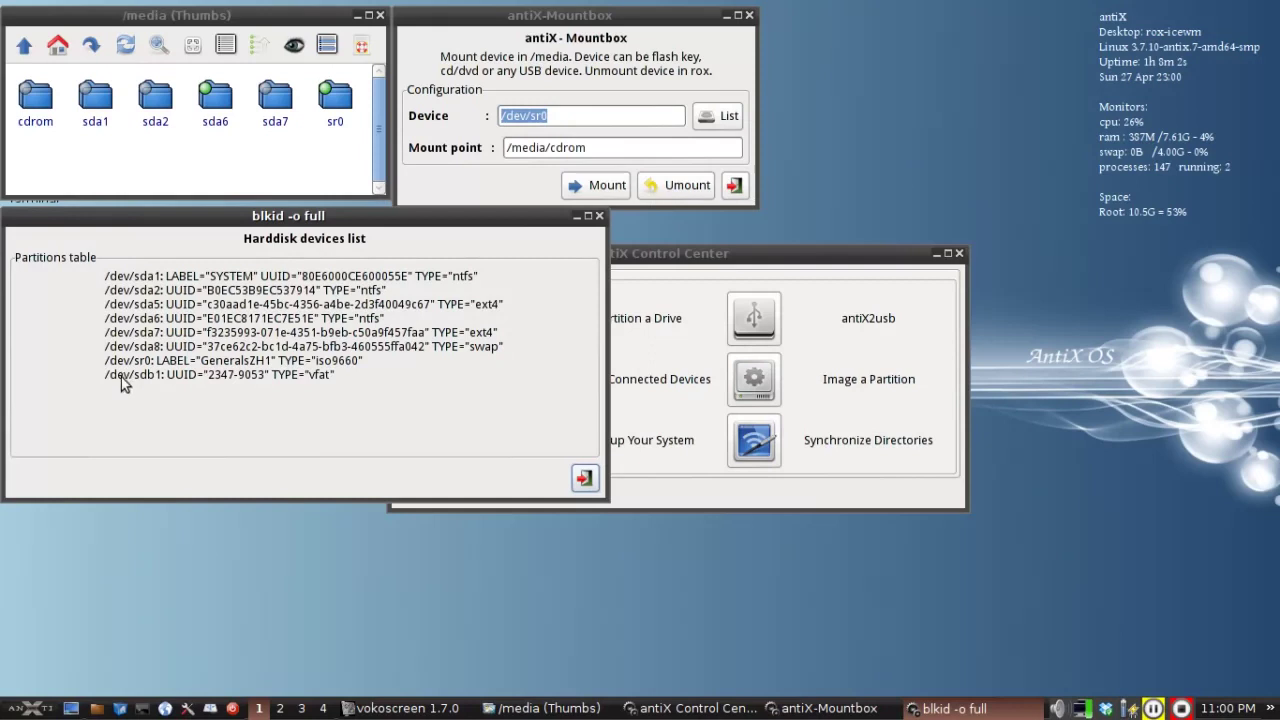
left_click(568, 116)
key("BackSpace")
key("BackSpace")
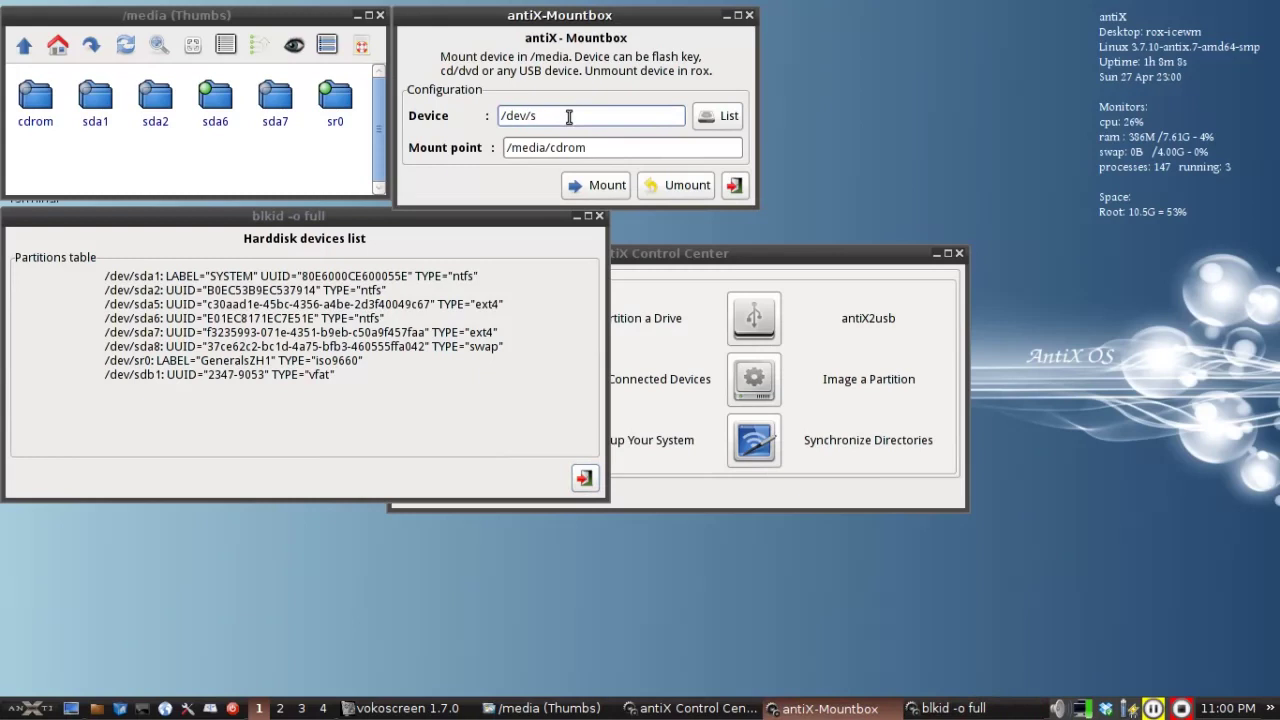
type("db1")
key("Tab")
key("Tab")
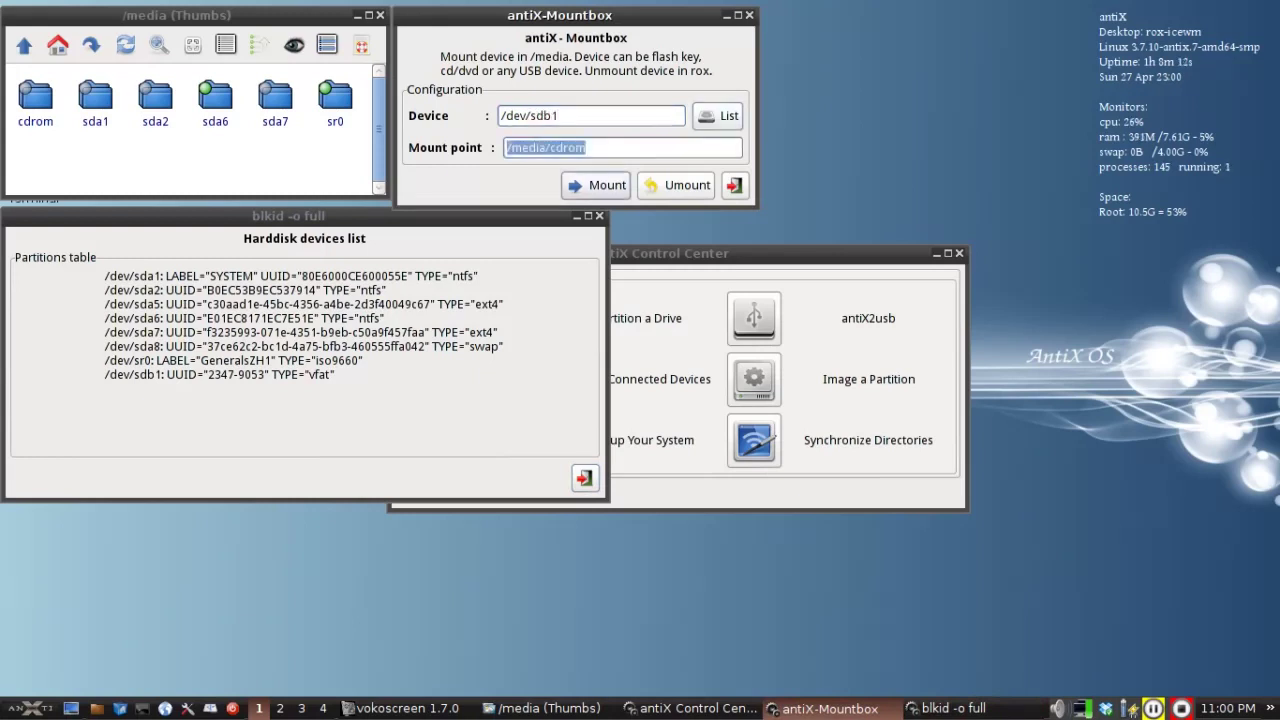
left_click(629, 148)
key("BackSpace")
key("BackSpace")
key("BackSpace")
key("BackSpace")
key("BackSpace")
type("s")
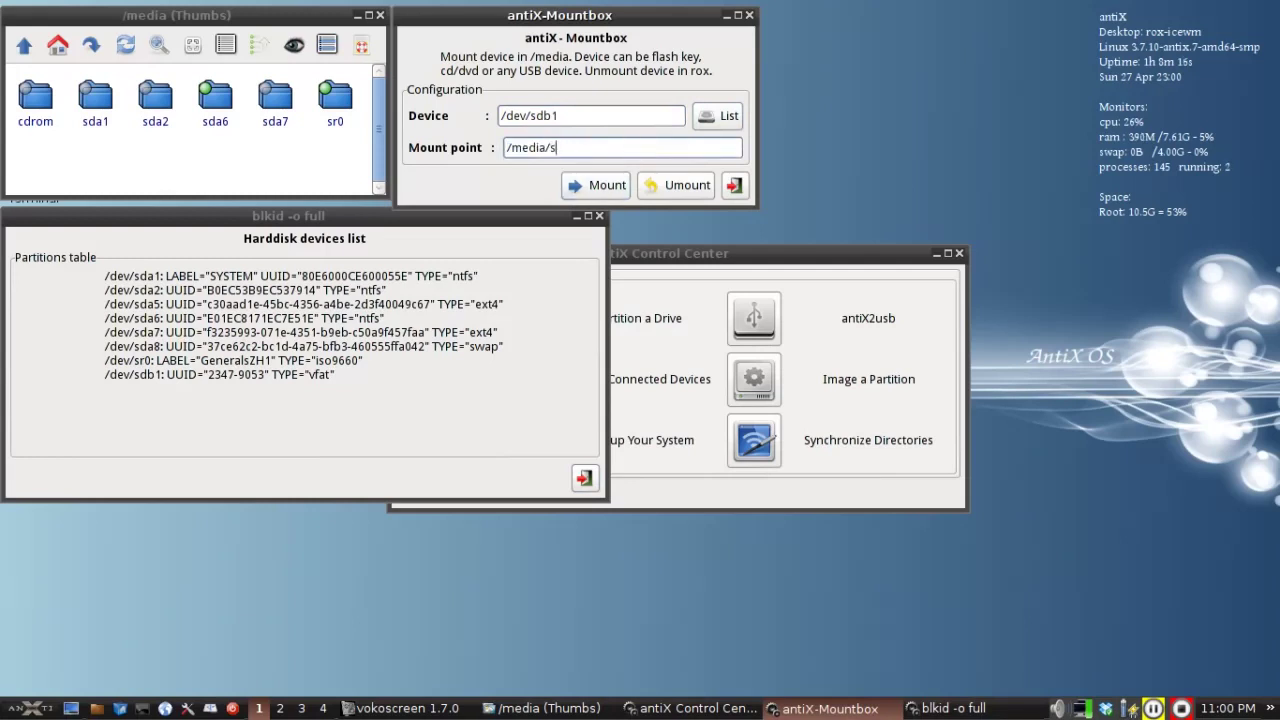
type("db1")
left_click(595, 188)
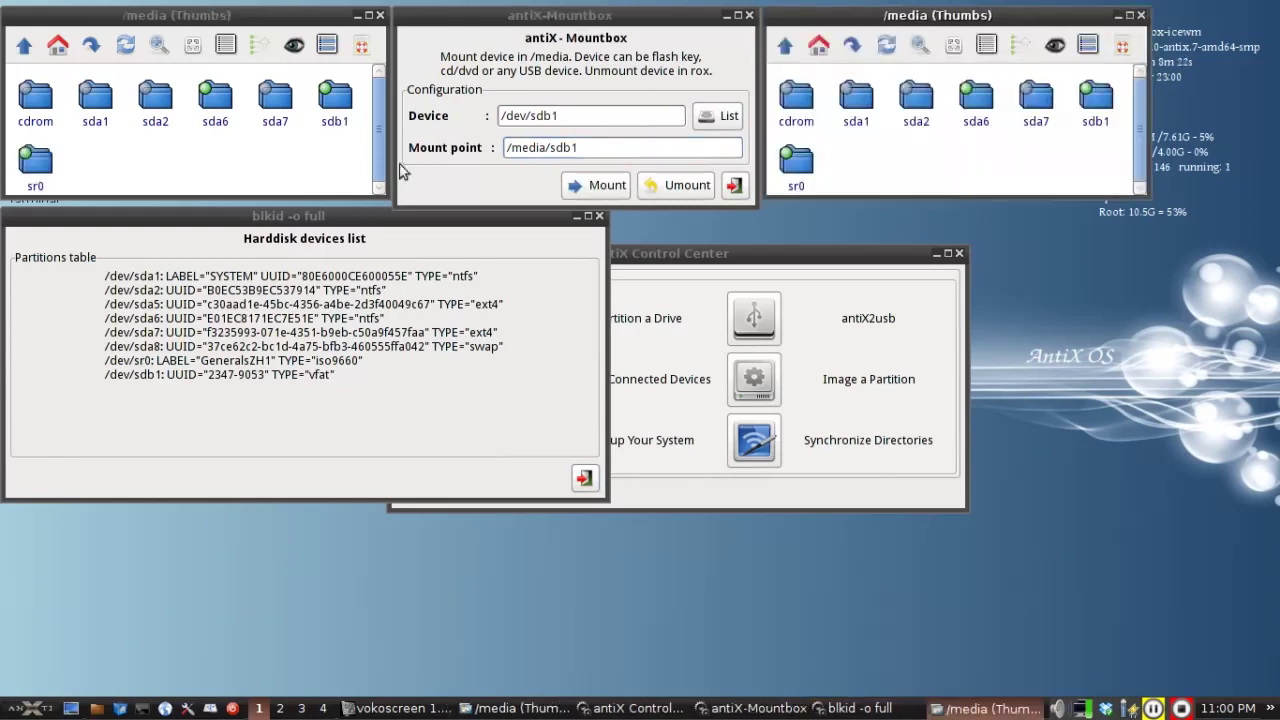
left_click(342, 103)
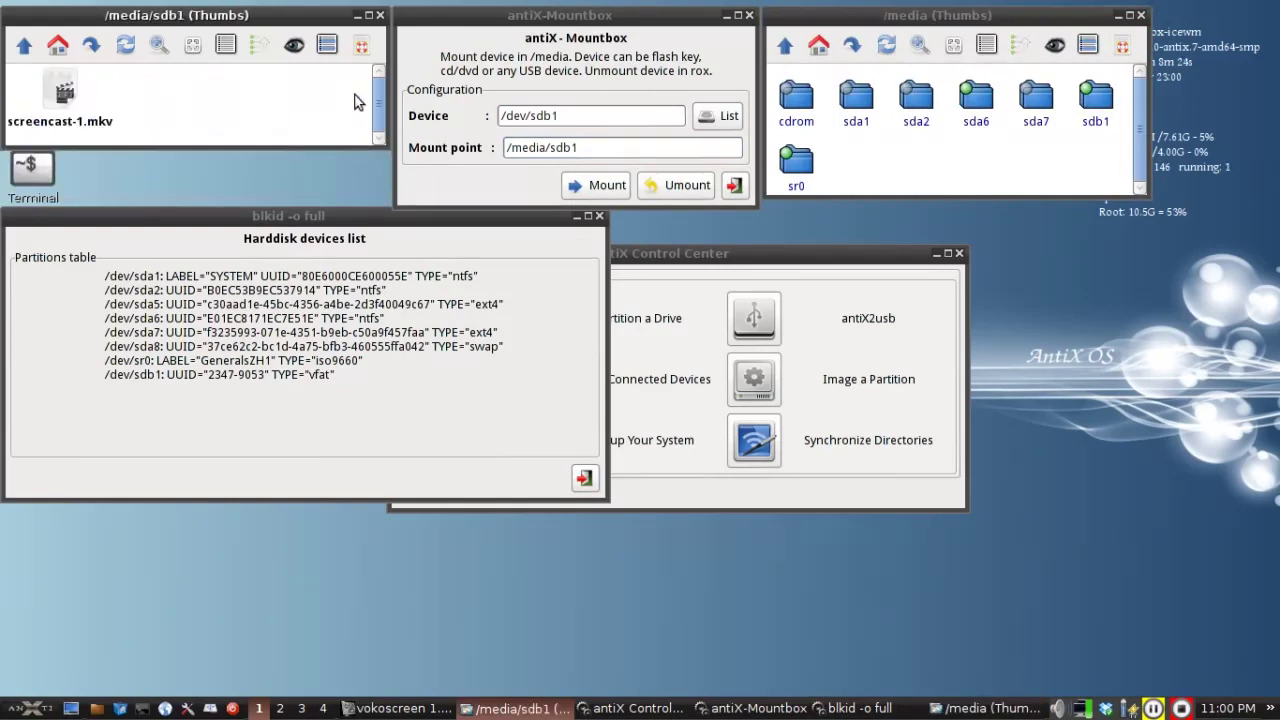
- Close the extra /media window, unmount sdb1 in Mountbox and dismiss the Directory missing/deleted warning
left_click(1140, 15)
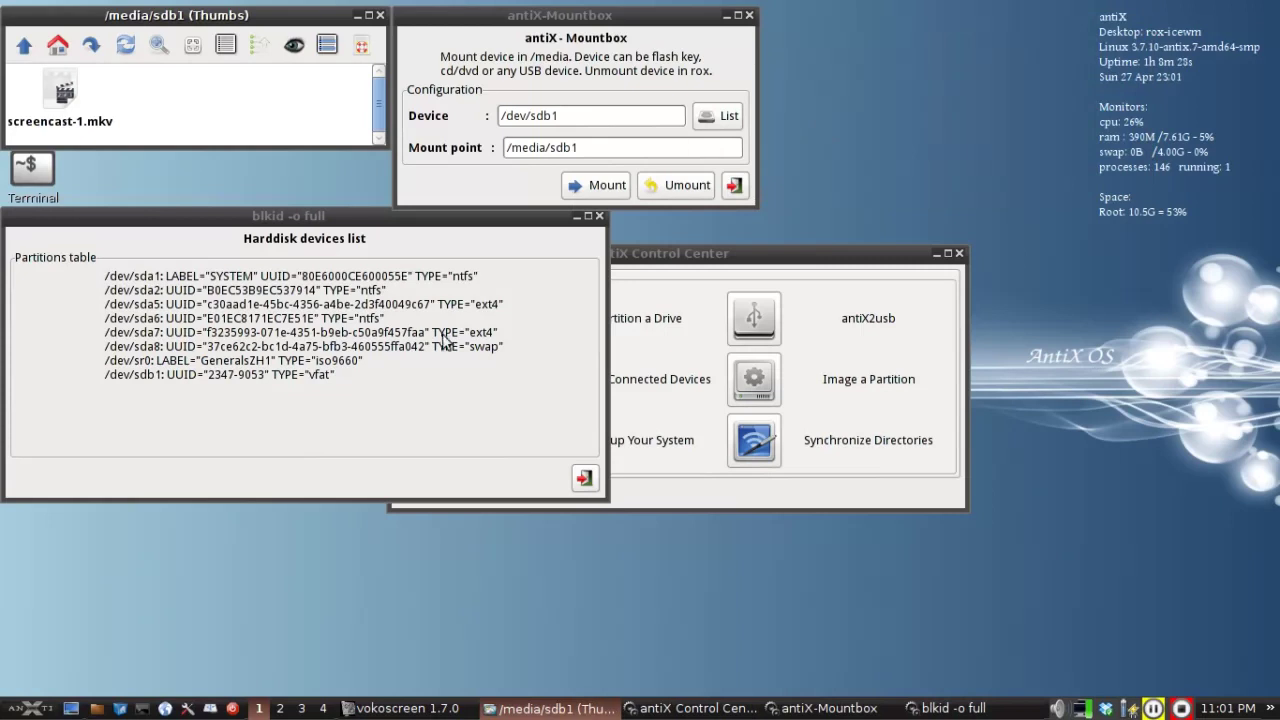
left_click(680, 191)
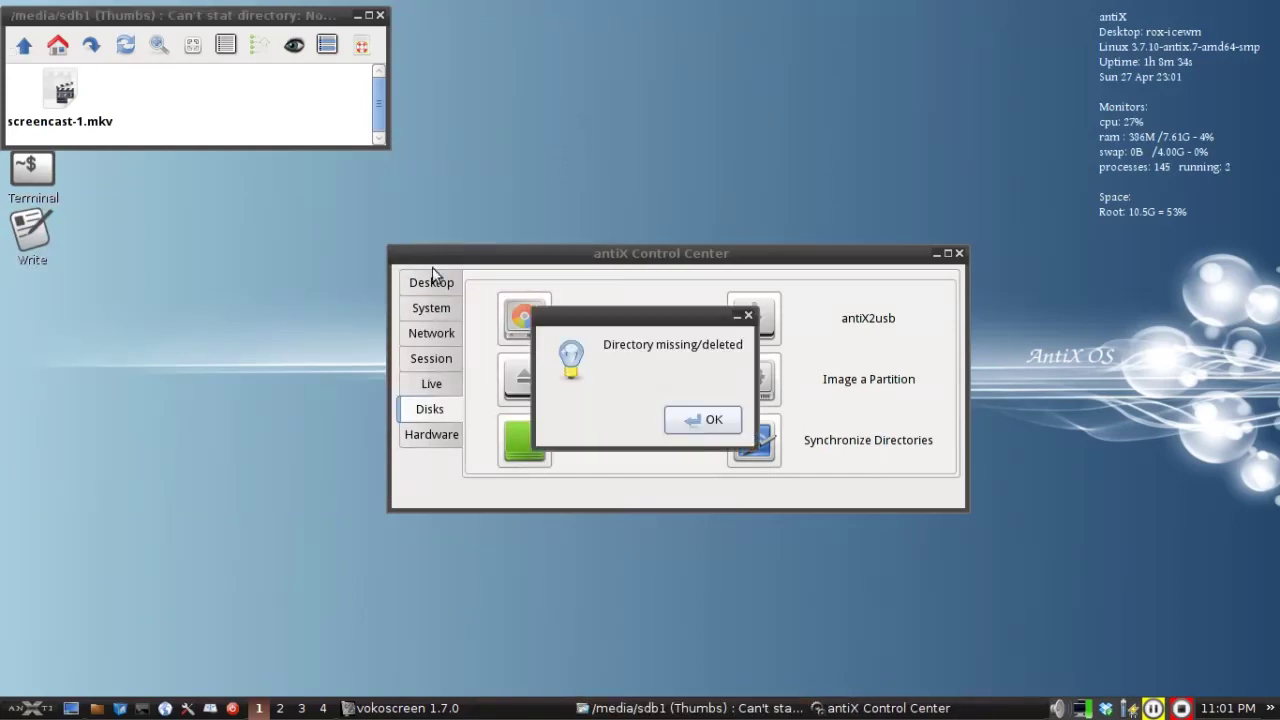
left_click(697, 419)
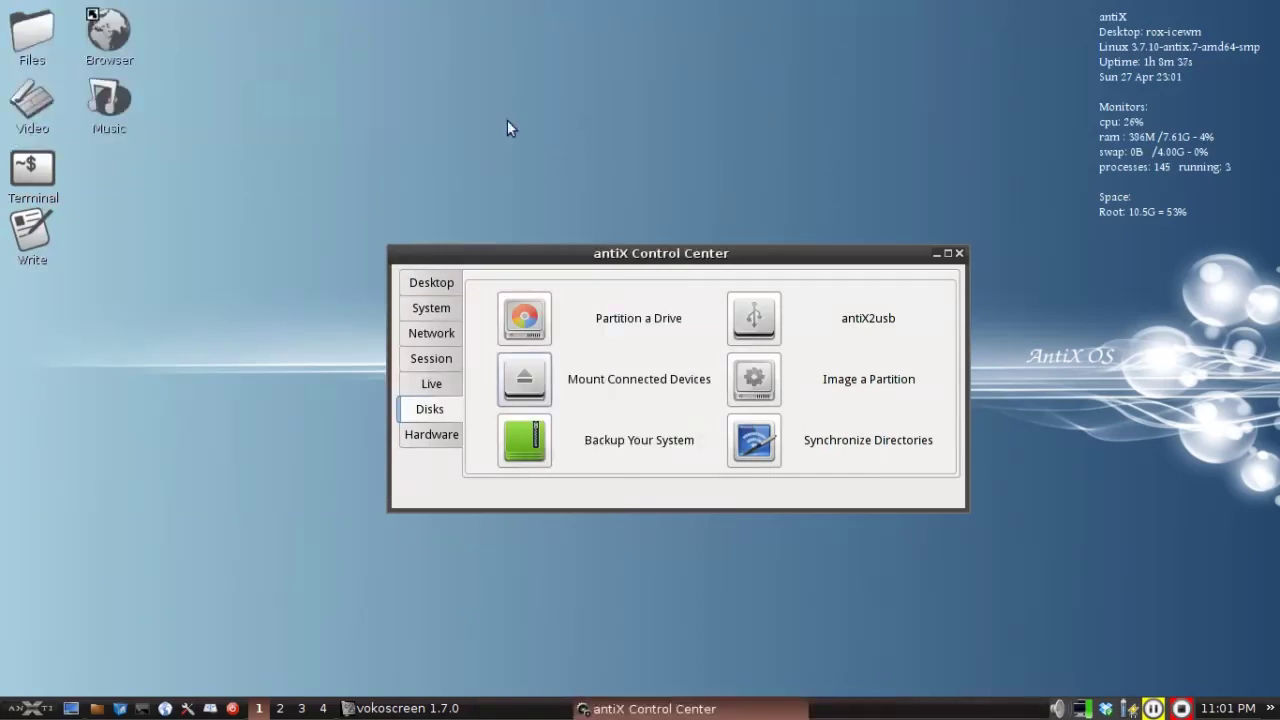
- Open ROX-Filer on the home folder, go up to the root and open media to check mounted drives
left_click(97, 708)
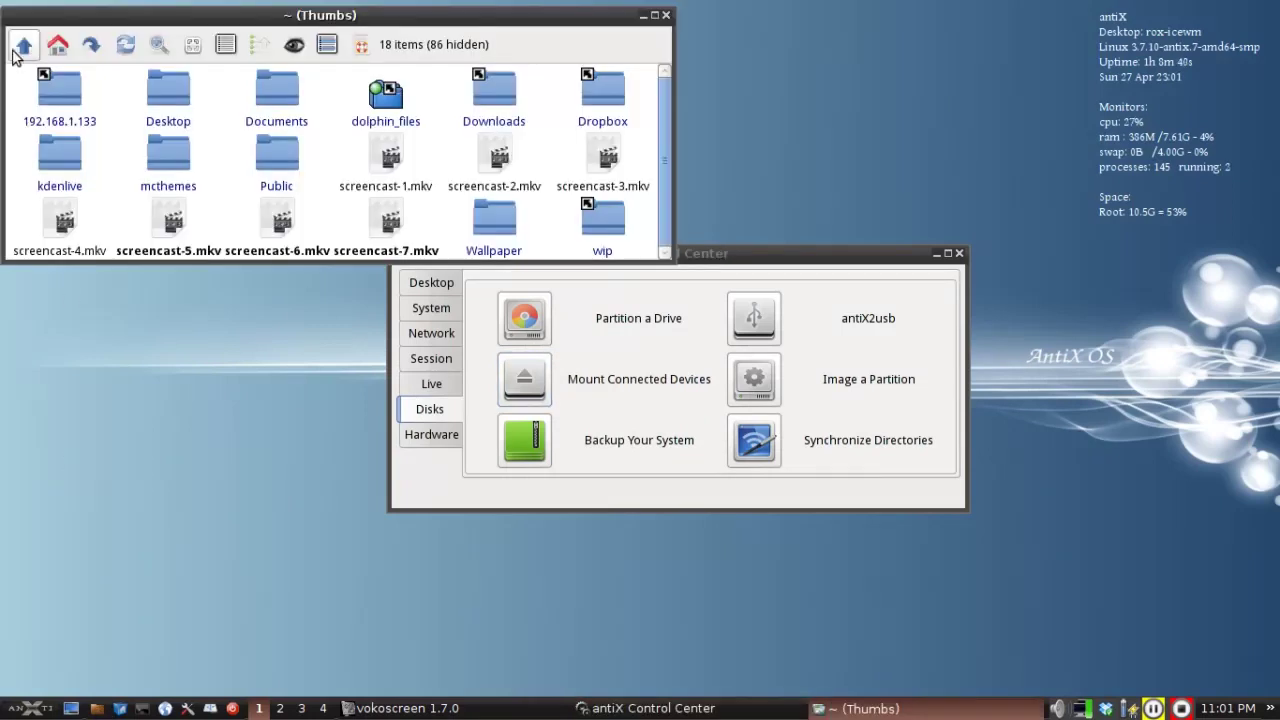
left_click(14, 50)
left_click(14, 50)
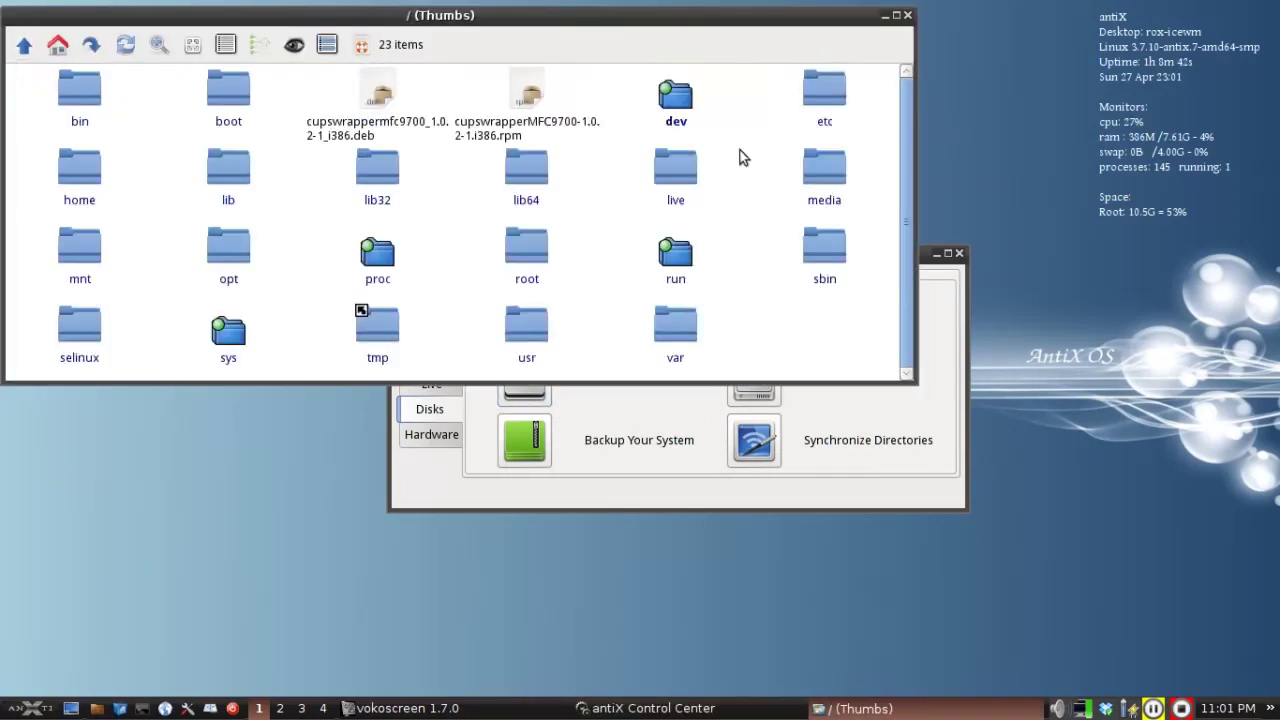
left_click(823, 183)
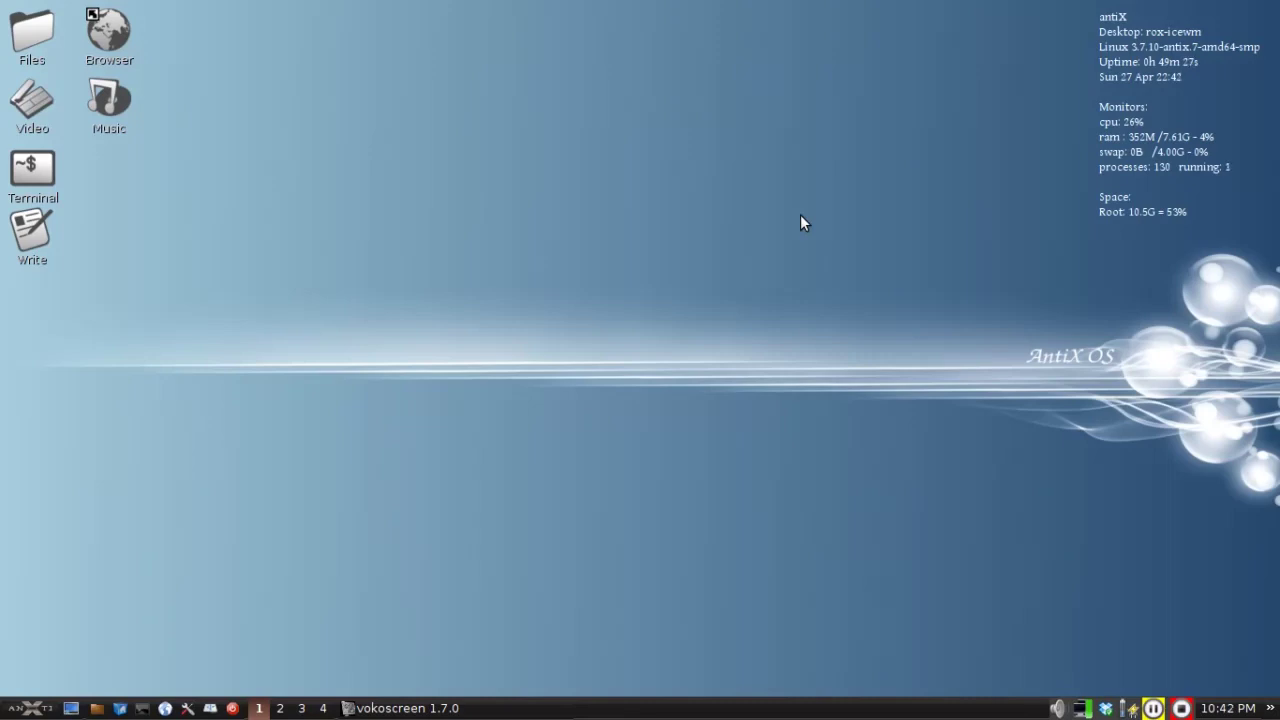
- Launch SpaceFM from the application launcher
key("super")
key("super")
key("Down")
key("Down")
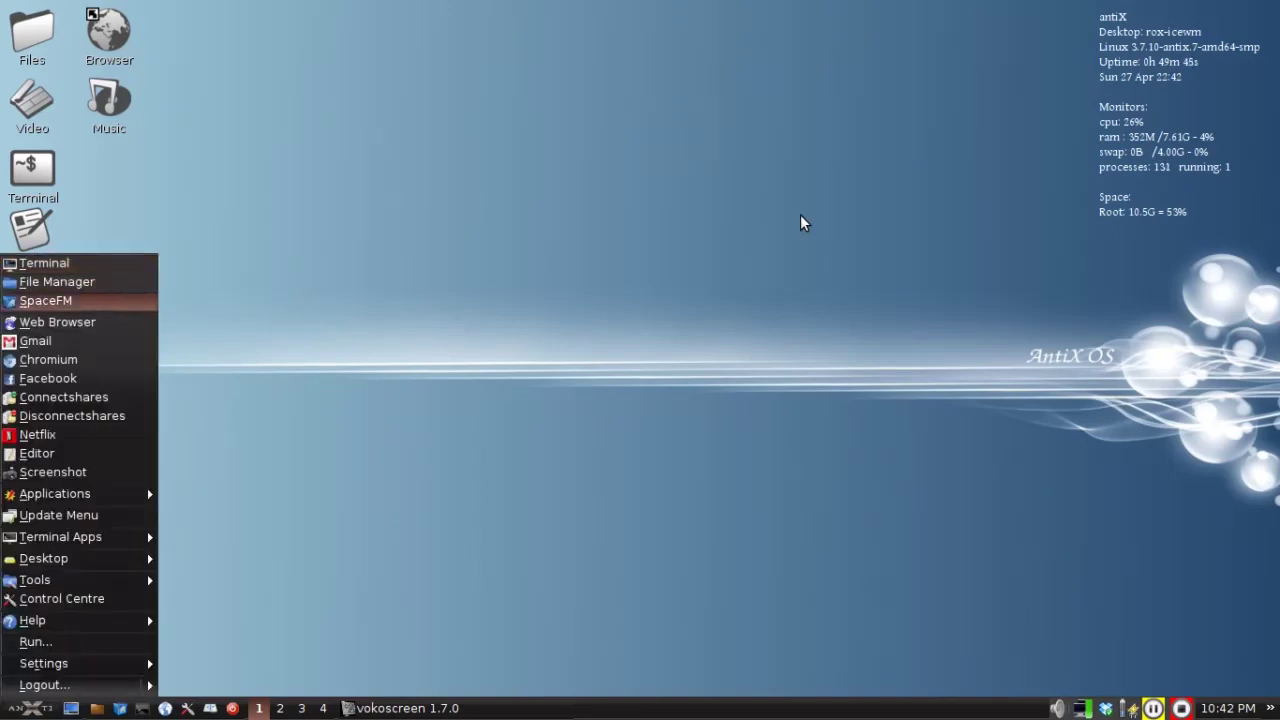
key("Return")
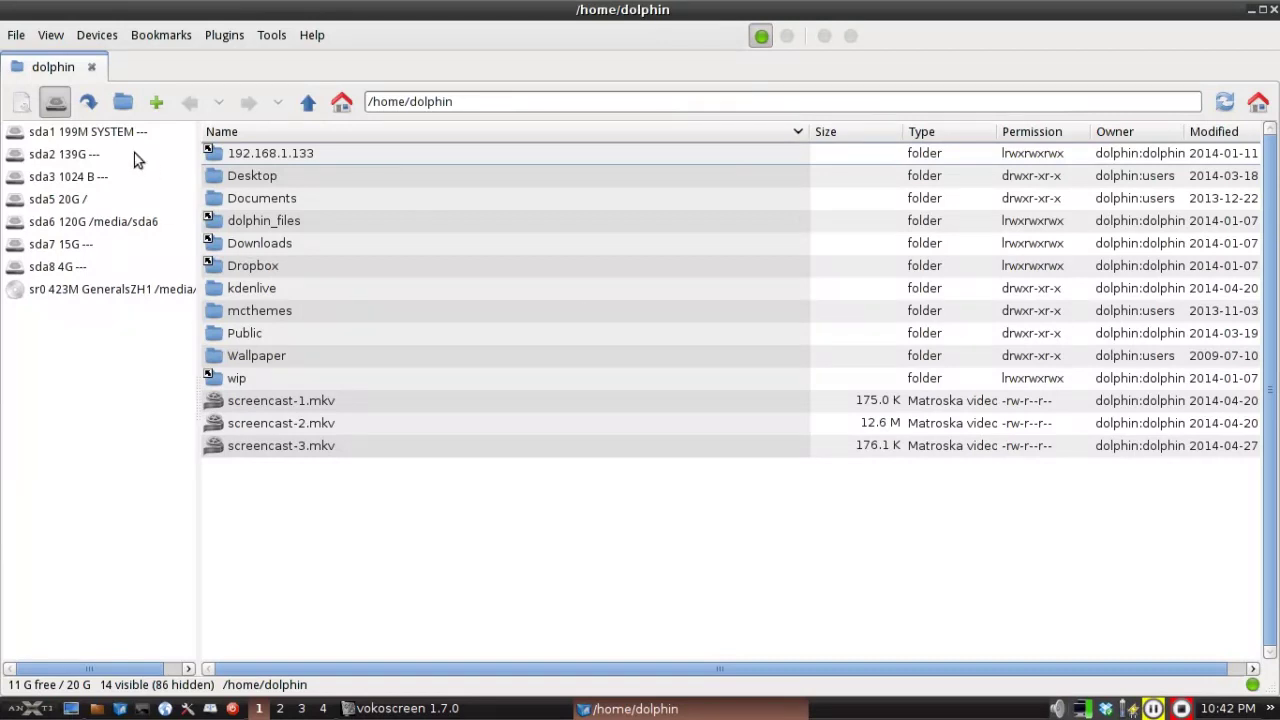
- Bring up SpaceFM's Devices > Settings menu, showing the Auto Mount and Auto Run submenus
left_click(60, 37)
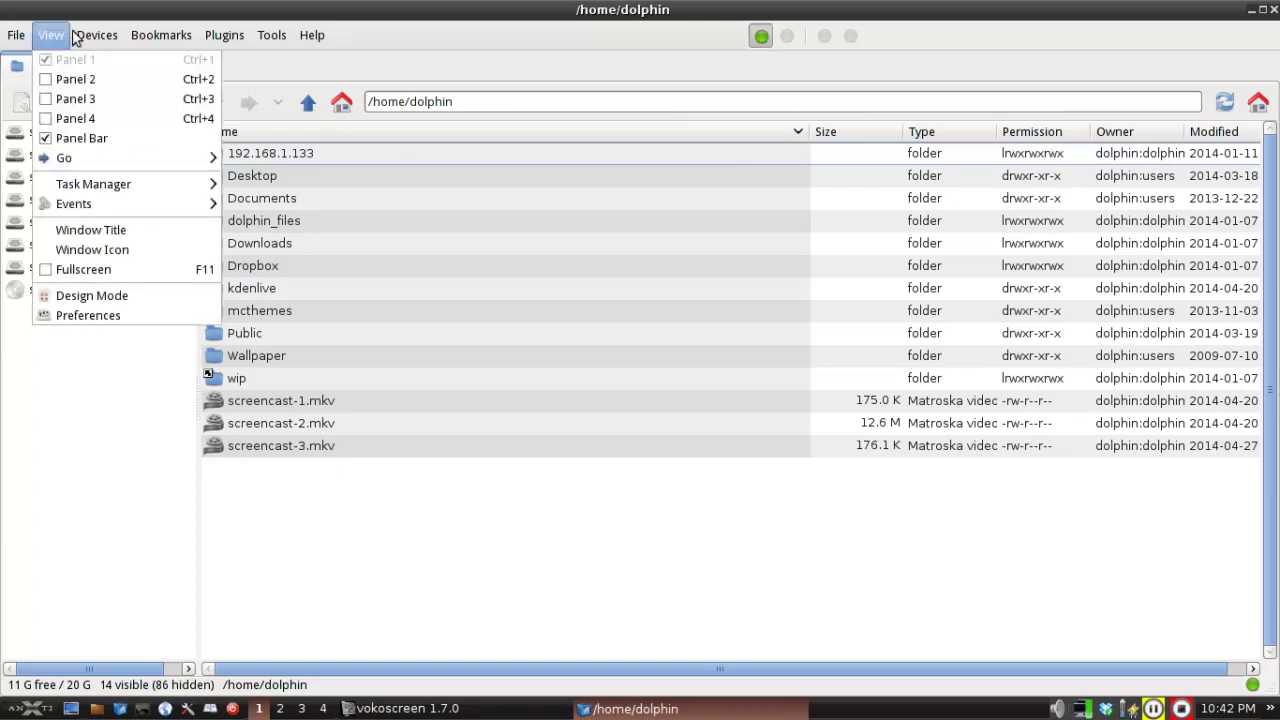
mouse_move(100, 40)
mouse_move(262, 250)
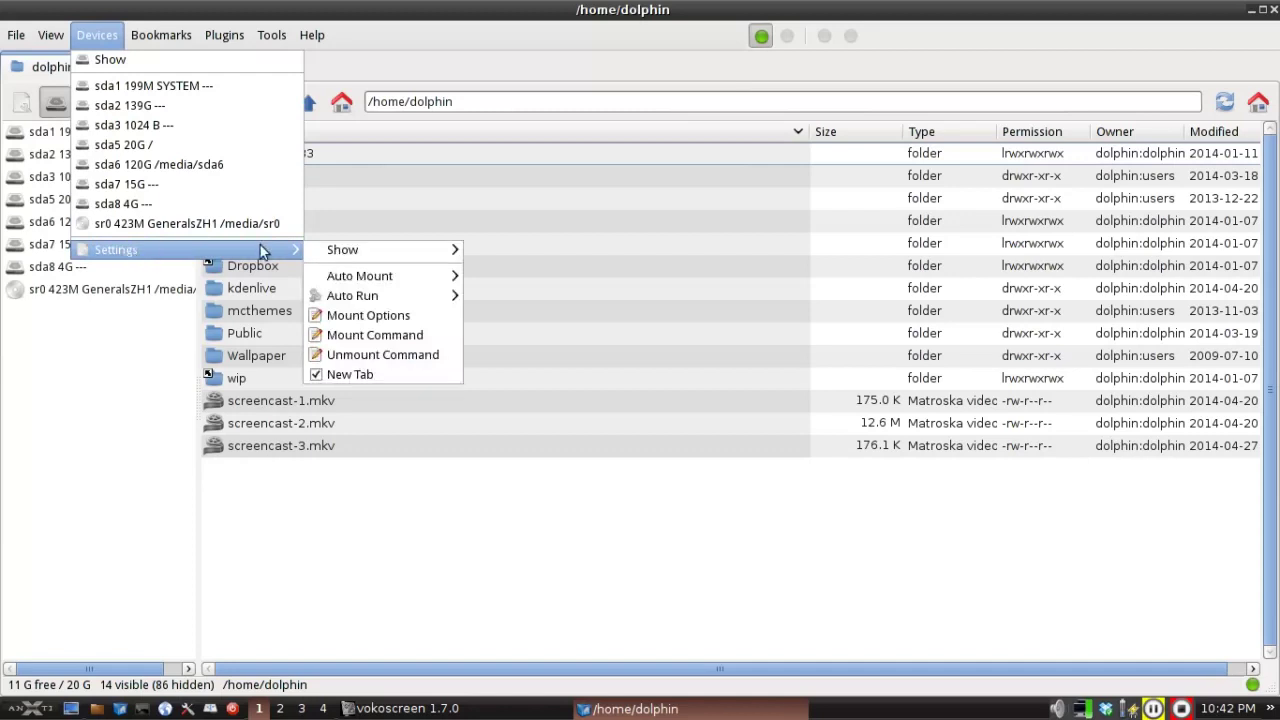
mouse_move(378, 285)
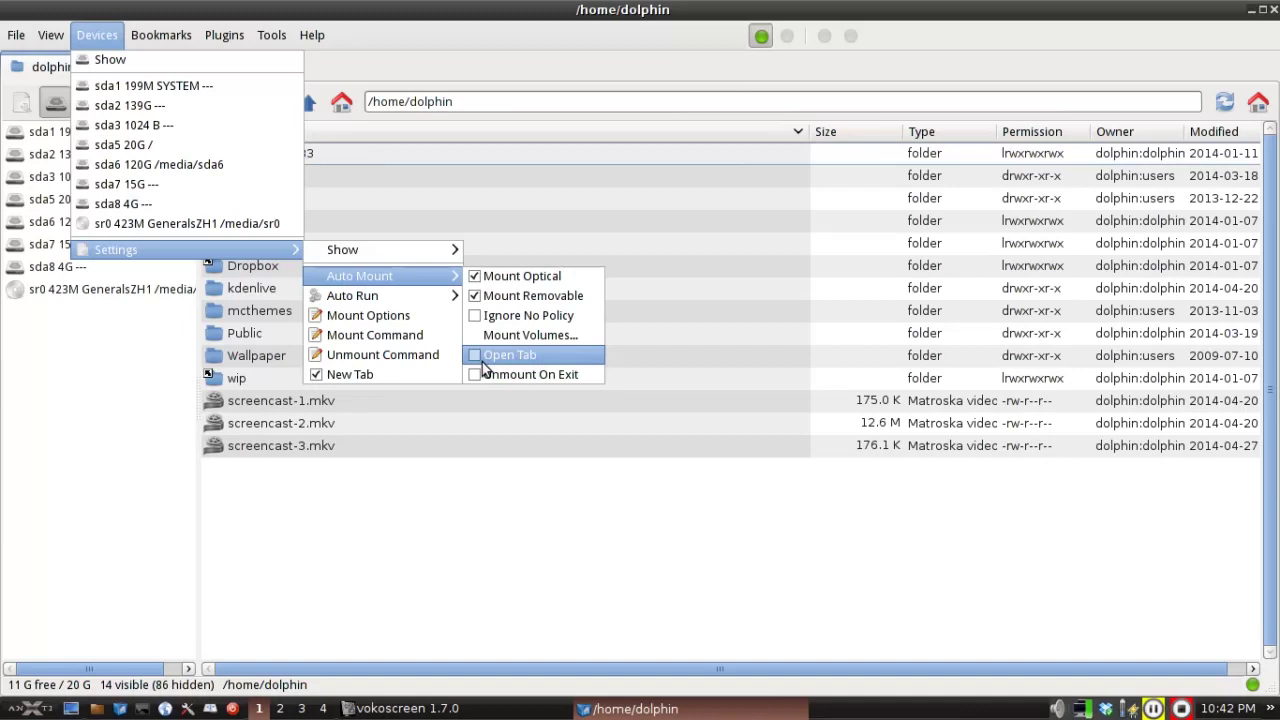
mouse_move(416, 297)
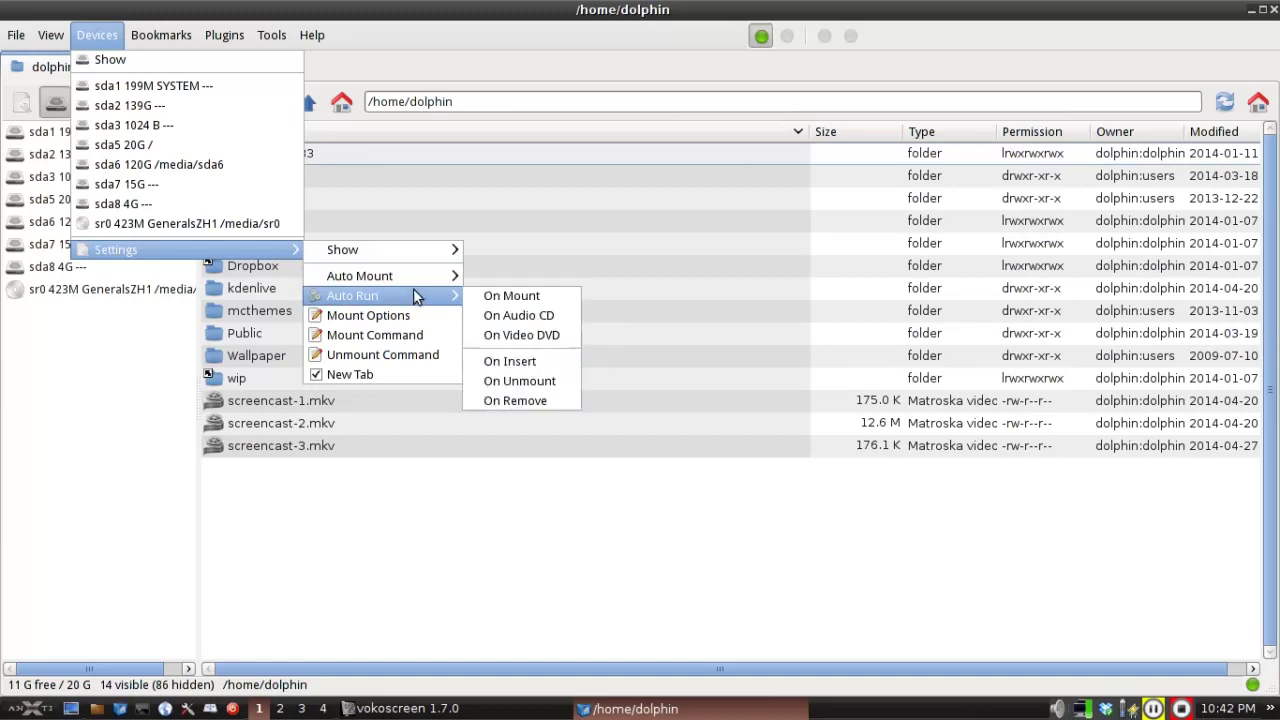
- Review the Auto Run On Mount command 'rox %m' and cancel without changes
left_click(495, 296)
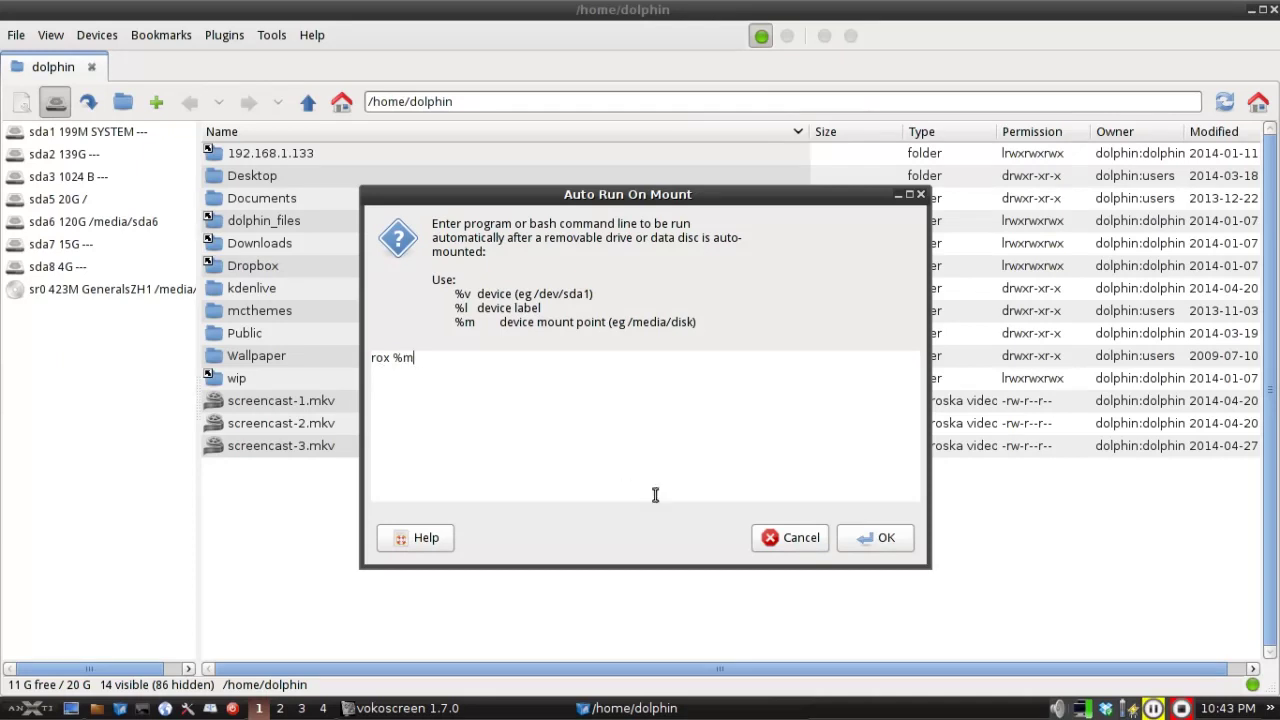
left_click(779, 542)
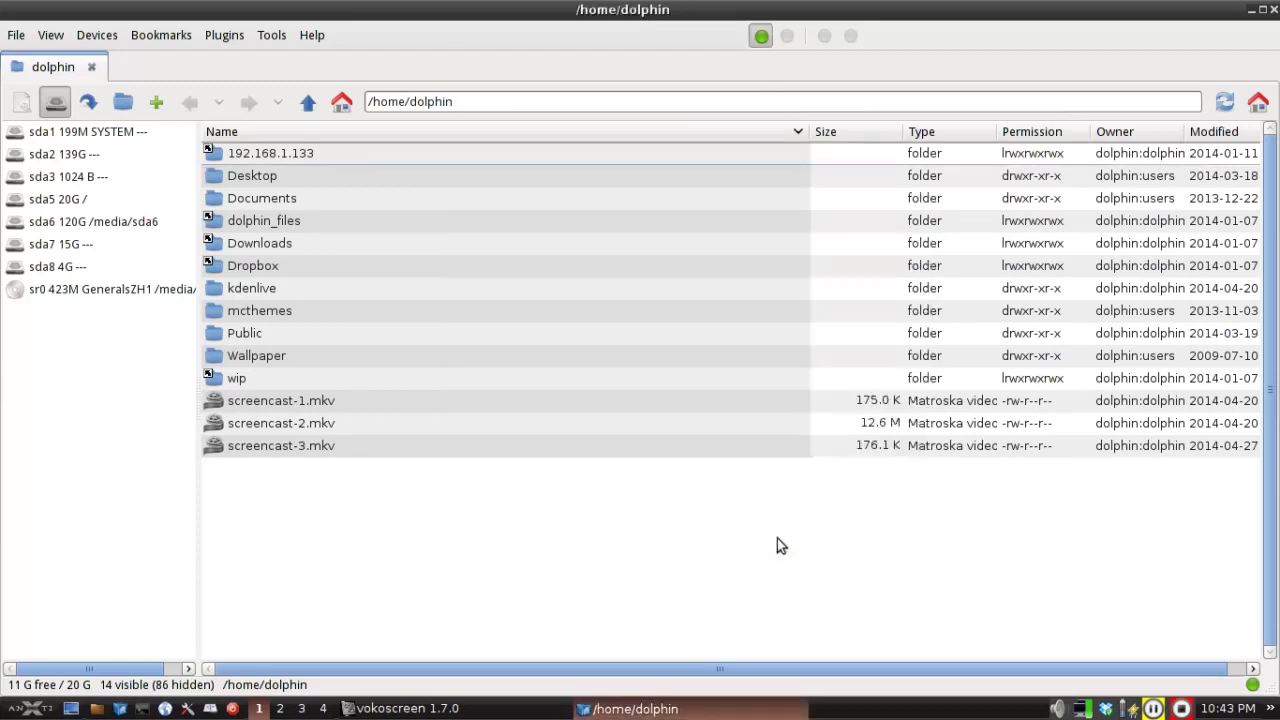
- Close SpaceFM and enter 'spacefm -d' in the IceWM menu's Run prompt (gExec)
left_click(1274, 10)
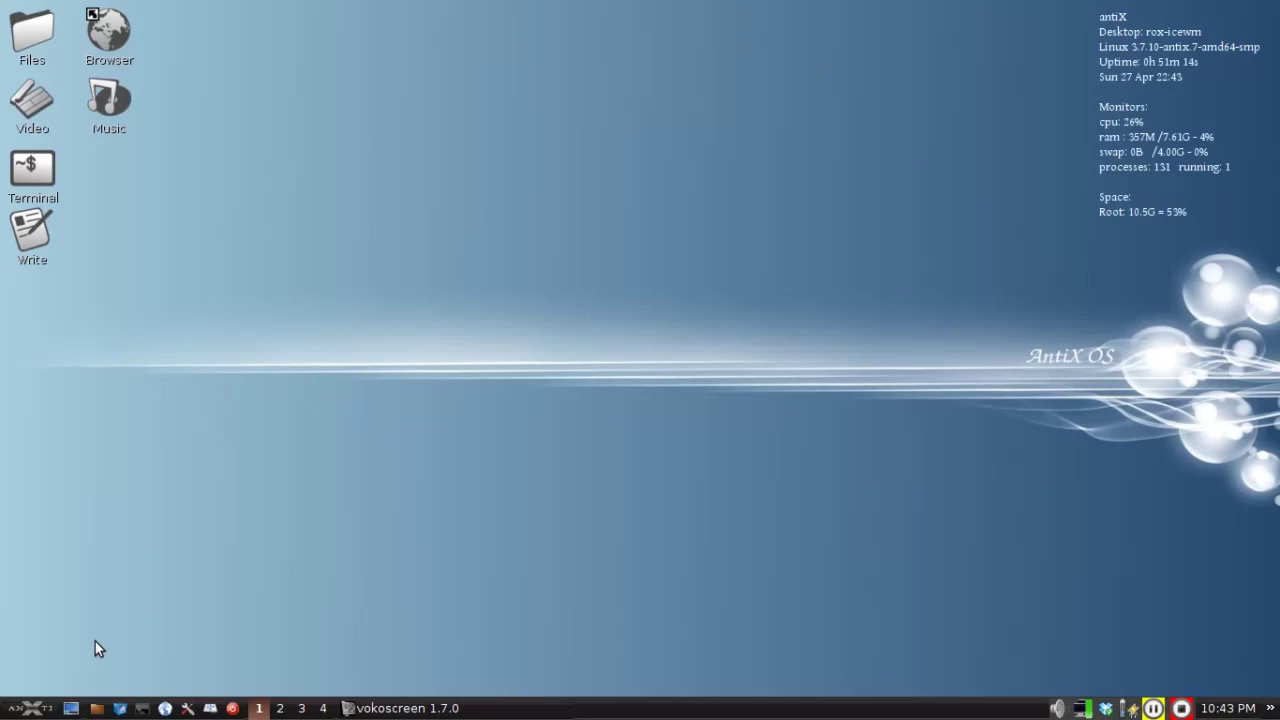
key("ctrl+Escape")
key("Up")
key("Up")
key("Up")
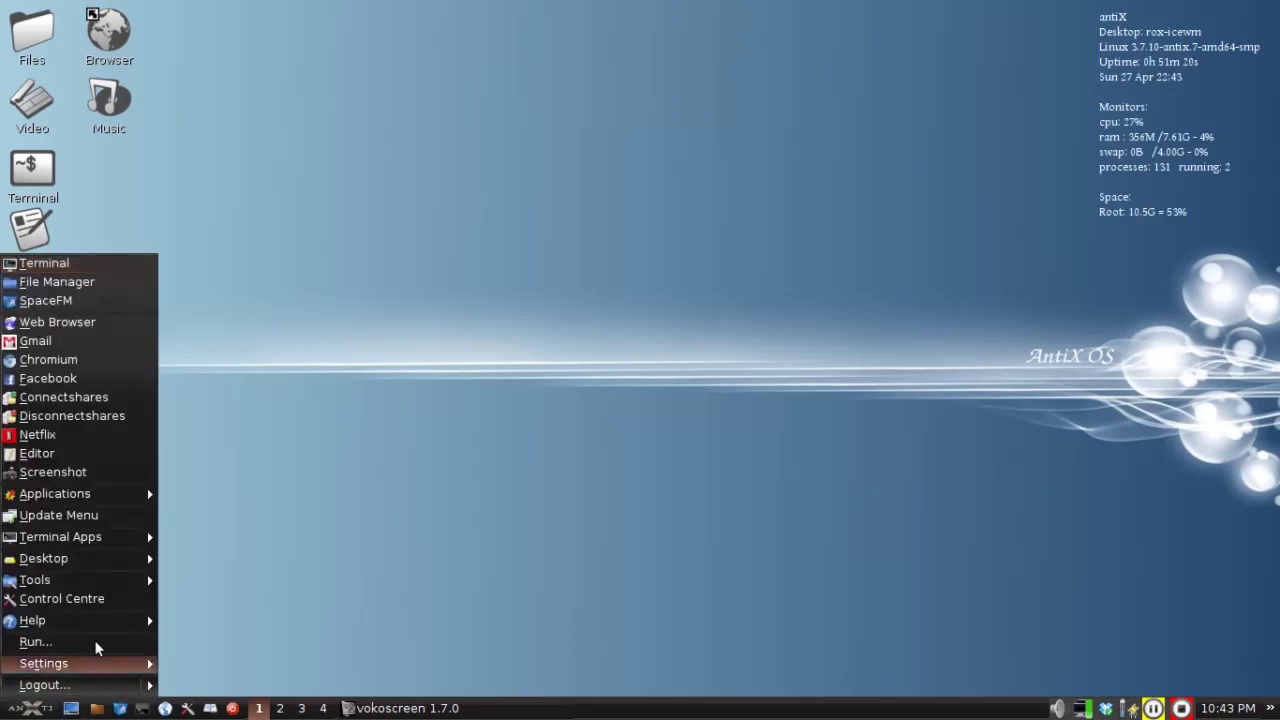
key("Return")
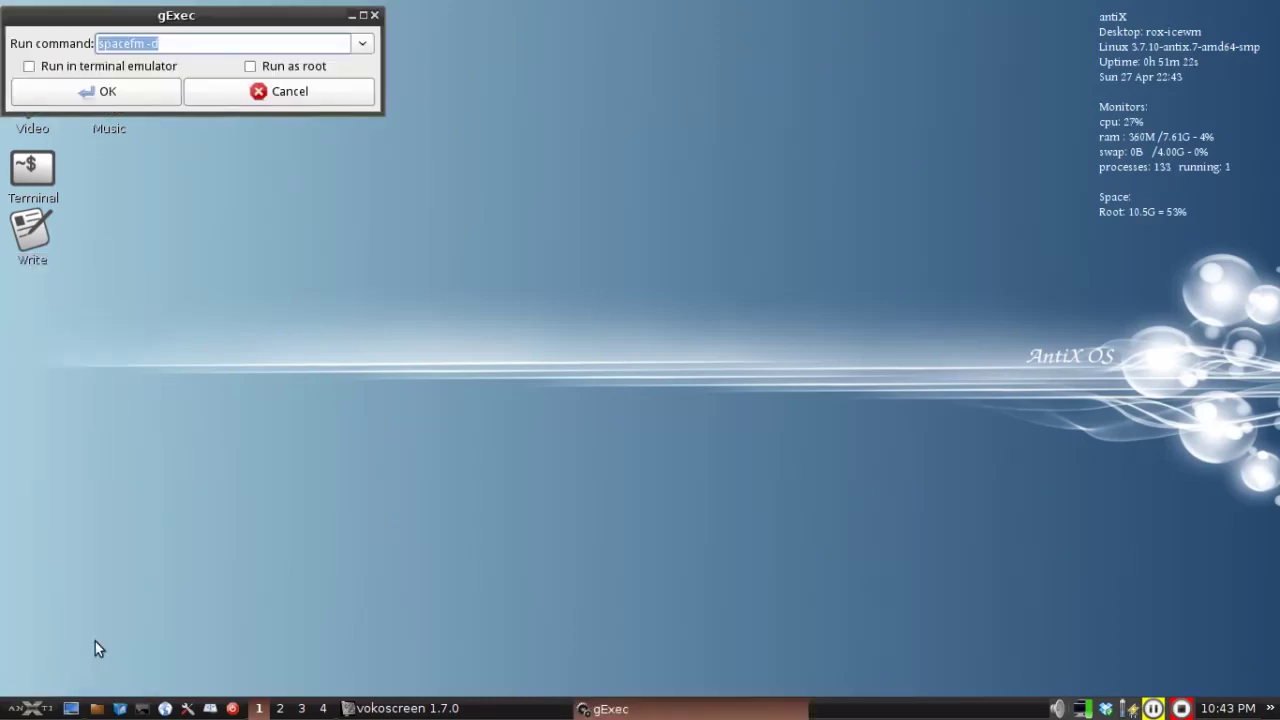
type("spacefm ")
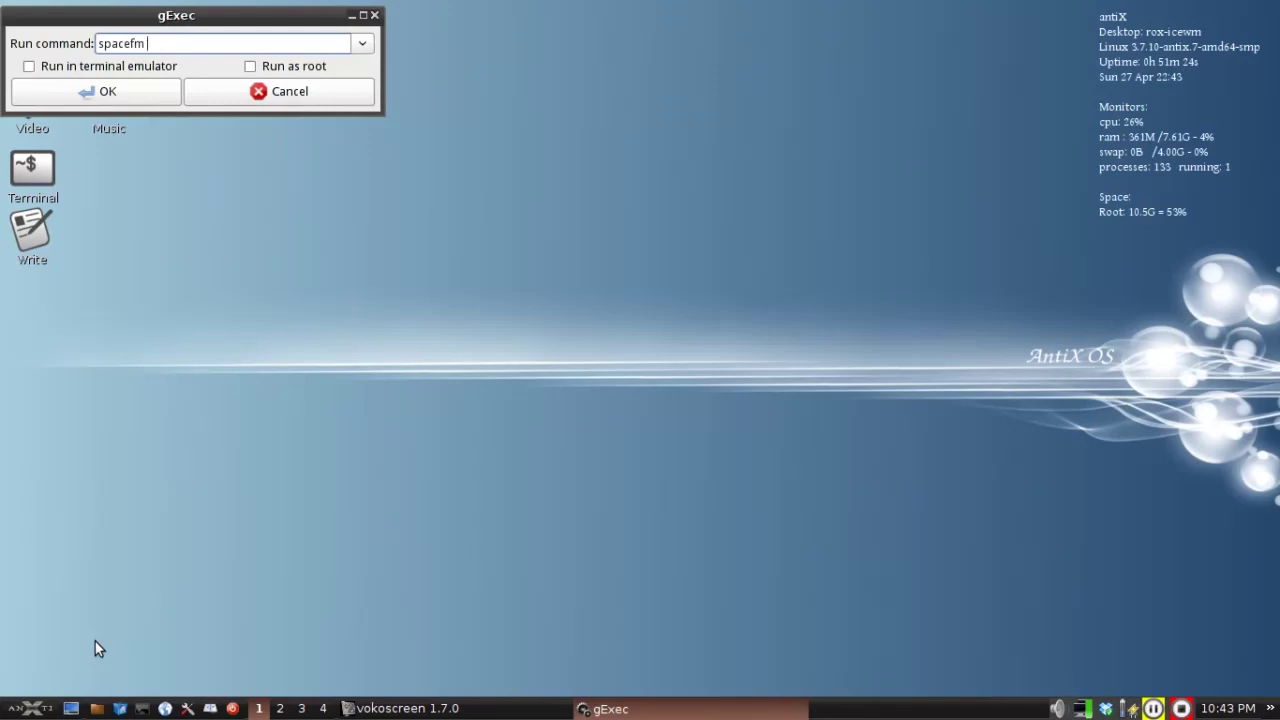
type("-d")
key("BackSpace")
key("BackSpace")
type("-d")
- Launch spacefm -d, then move the auto-opened USB window and go up to /media
left_click(147, 91)
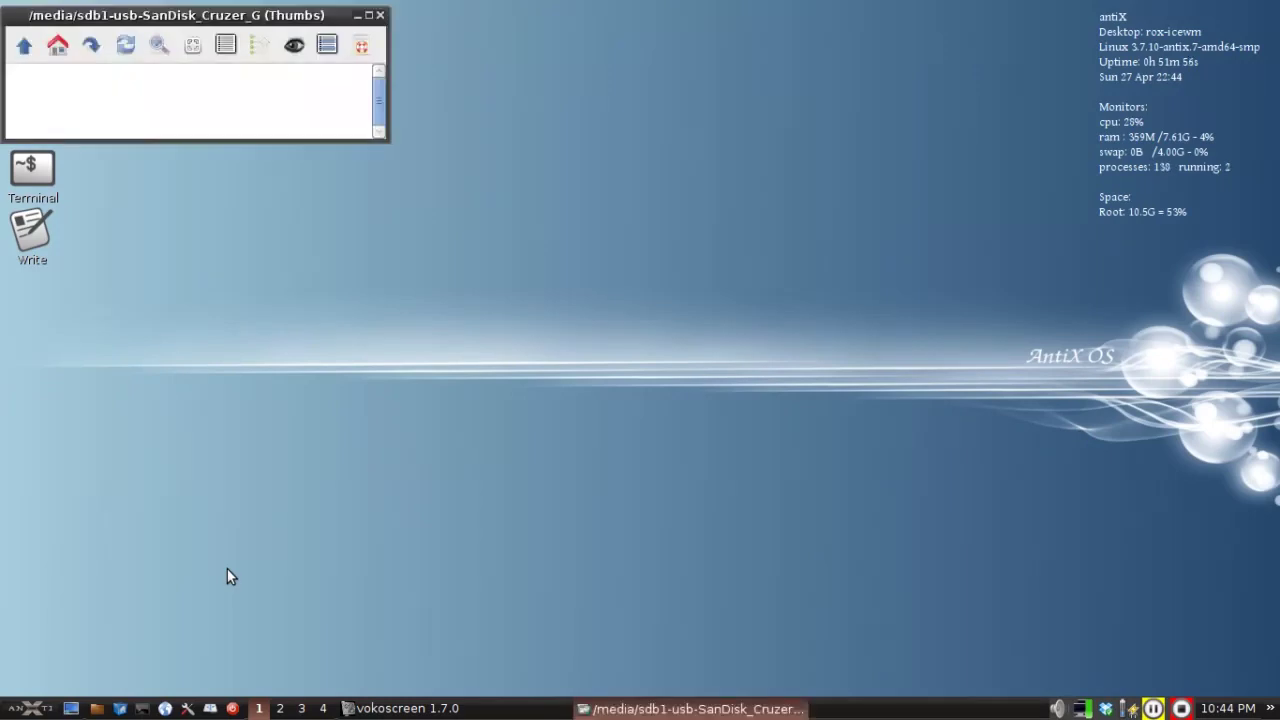
left_click_drag(163, 33, 496, 186)
left_click(360, 198)
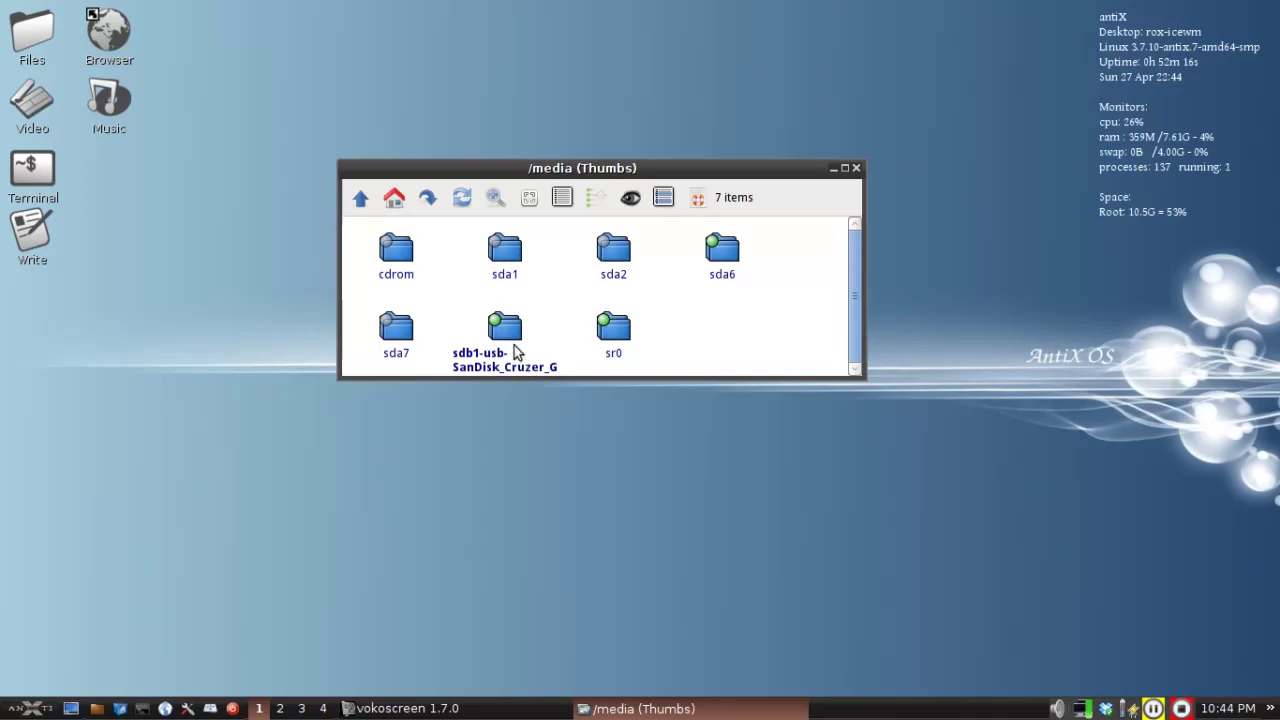
- Eject the sdb1-usb-SanDisk_Cruzer_G stick from its right-click menu in /media
left_click(513, 350)
key("ctrl+c")
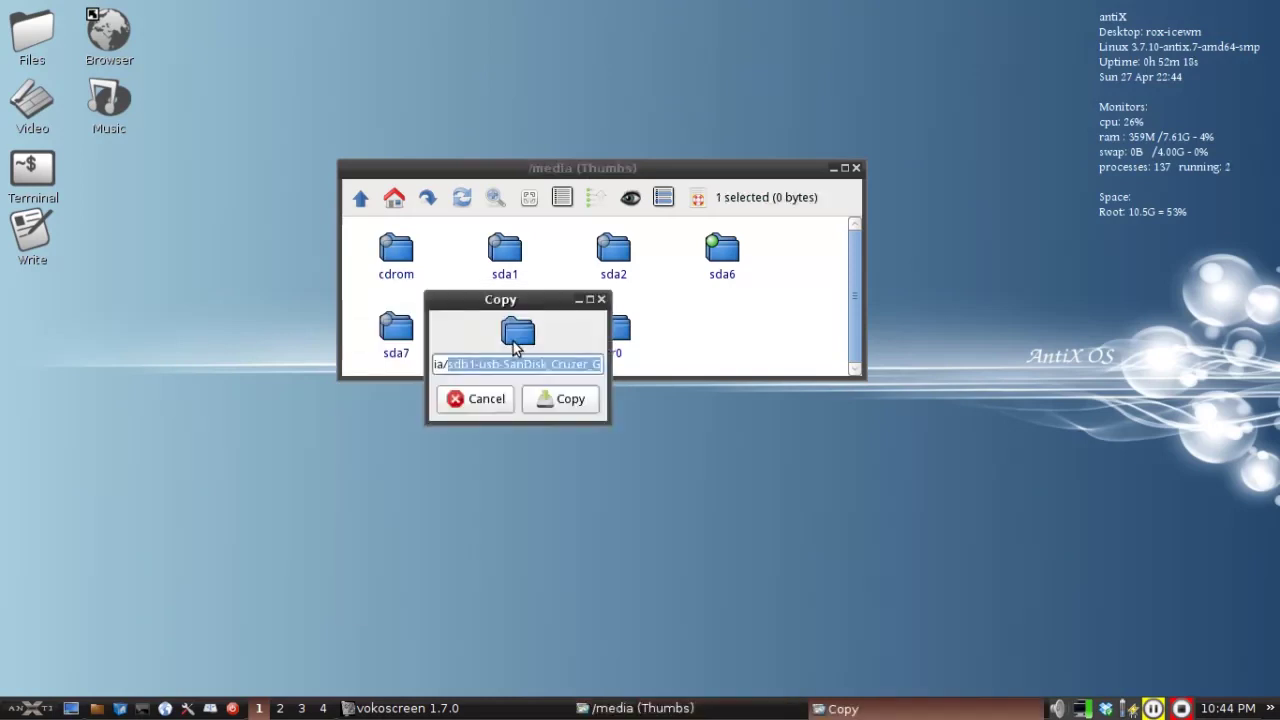
key("Escape")
right_click(513, 349)
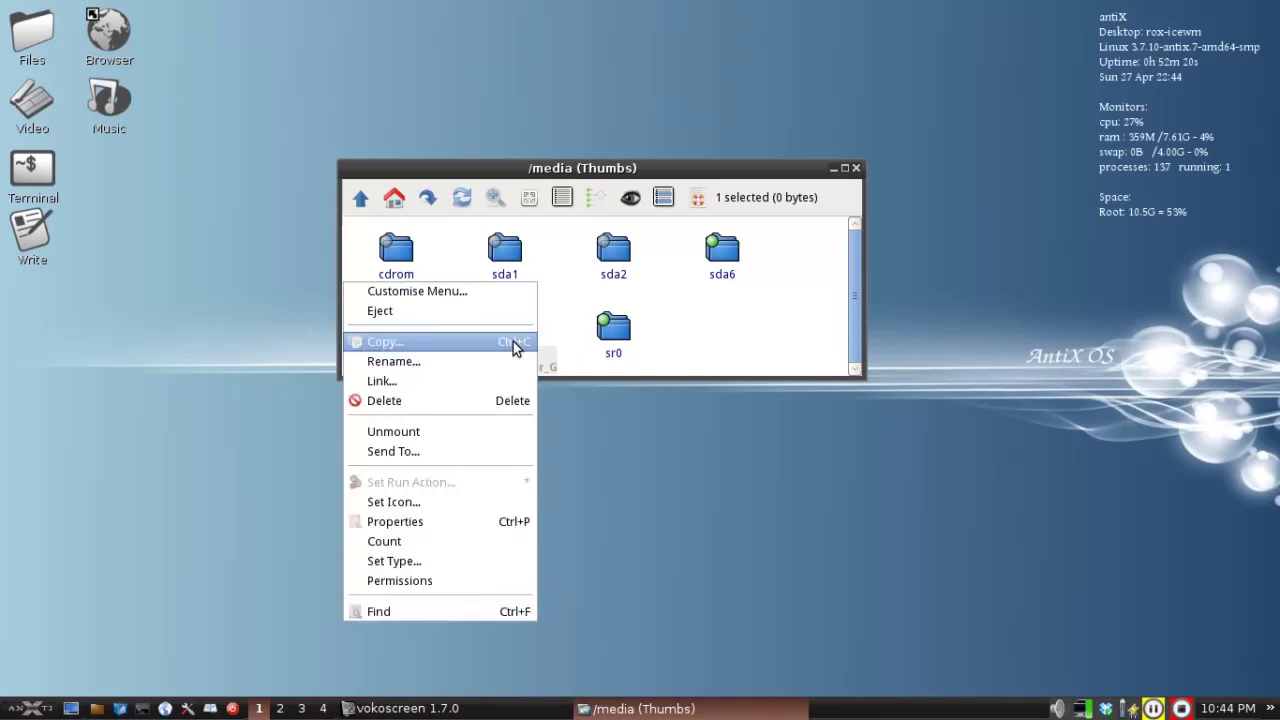
key("Down")
key("Down")
key("Down")
key("Up")
key("Up")
key("Up")
key("Up")
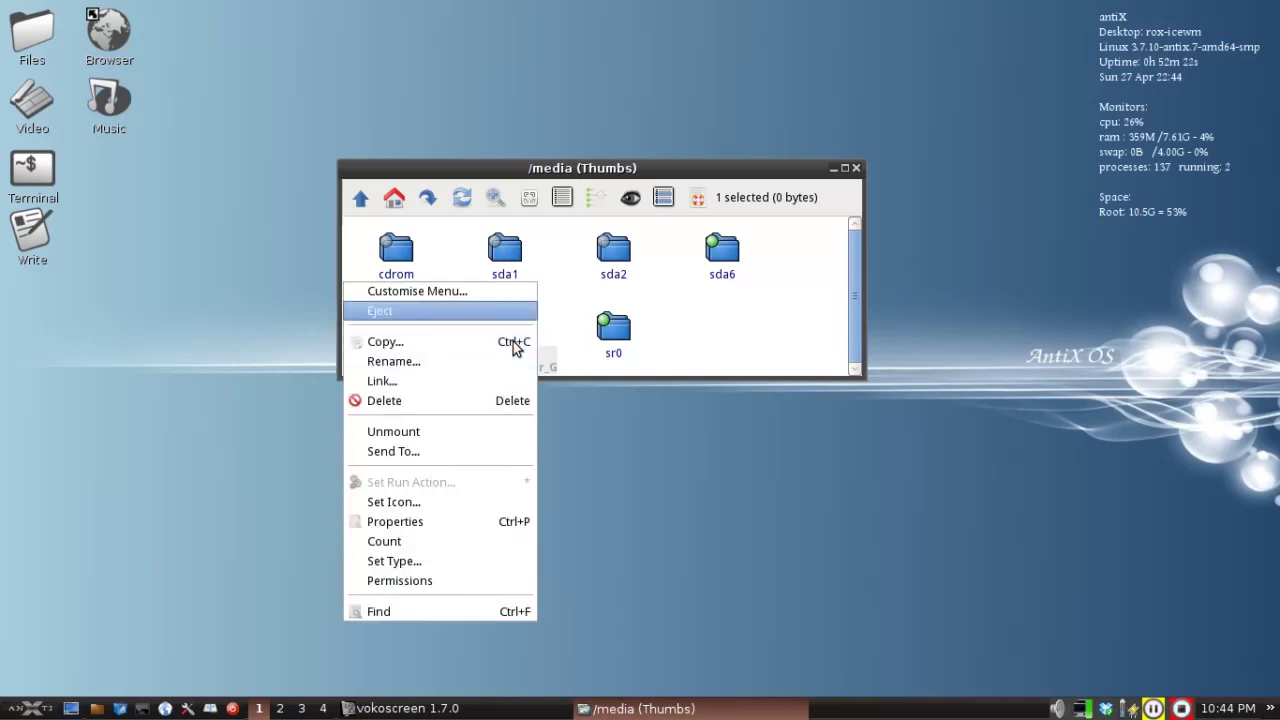
key("Return")
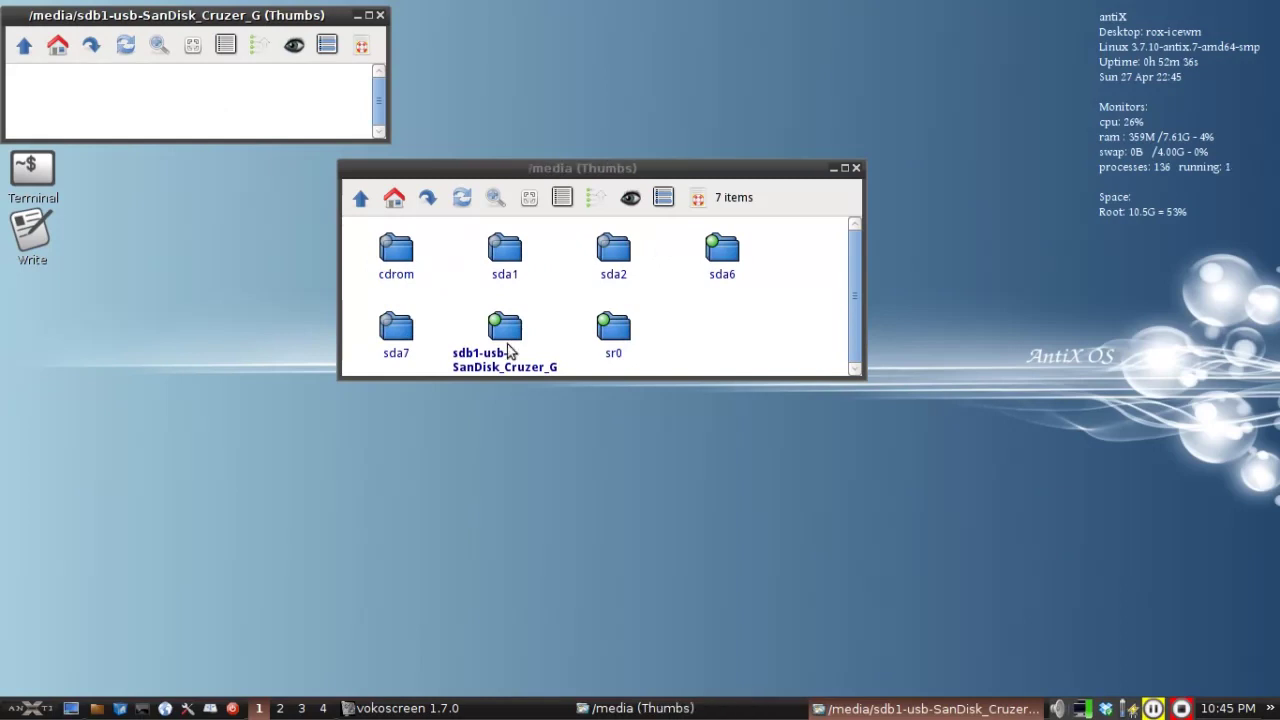
- Close the USB stick window and the /media window in ROX-Filer
left_click(380, 16)
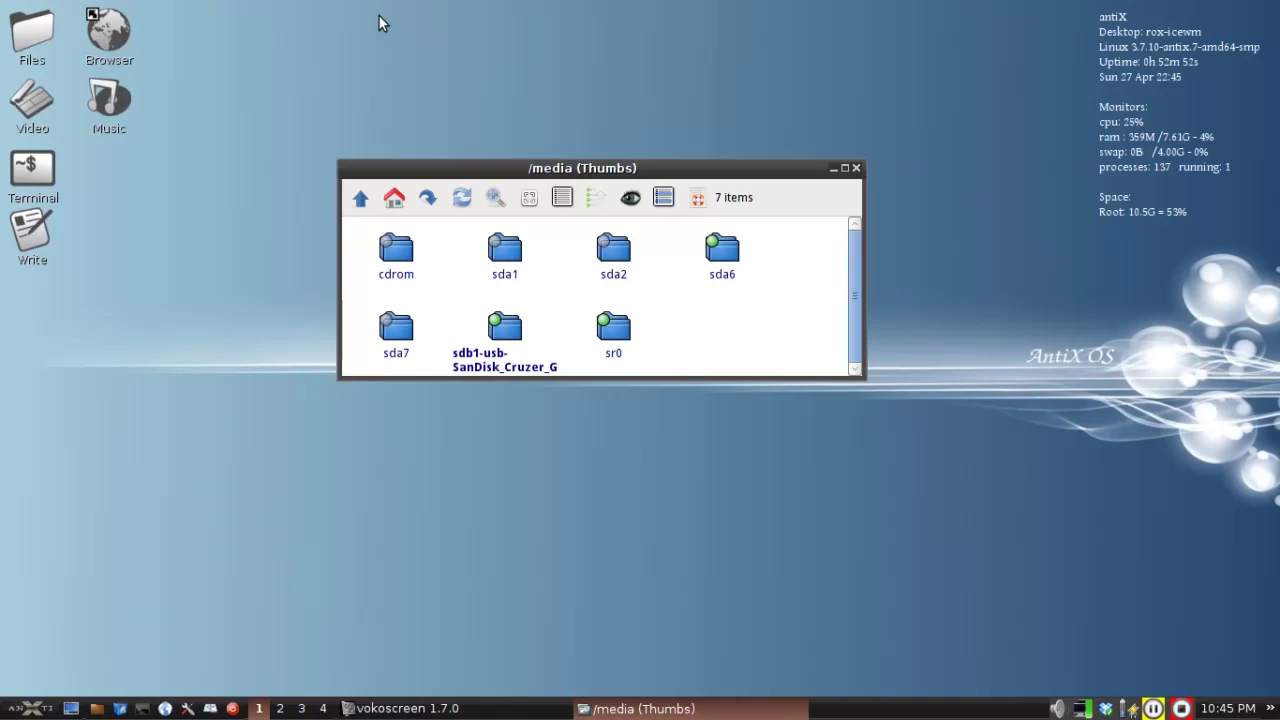
left_click(856, 168)
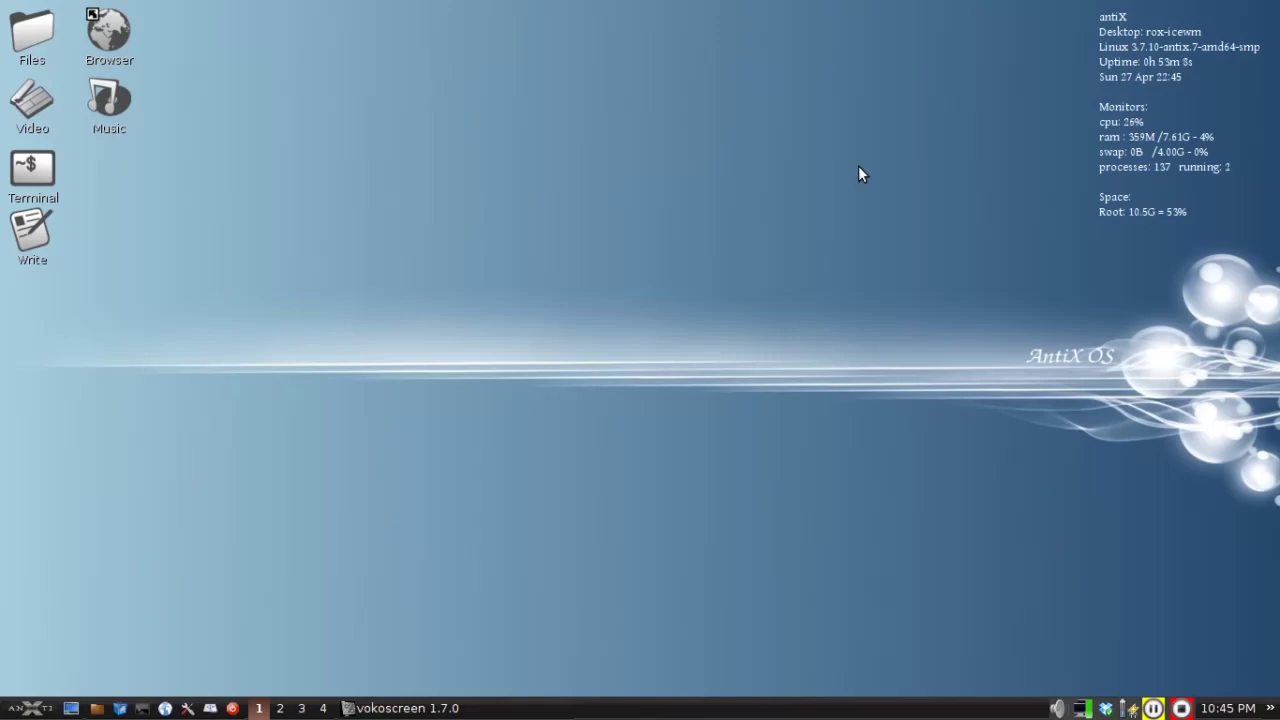
- Open ~/.icewm/startup in Geany via the Control Center's Edit IceWM Settings
left_click(188, 708)
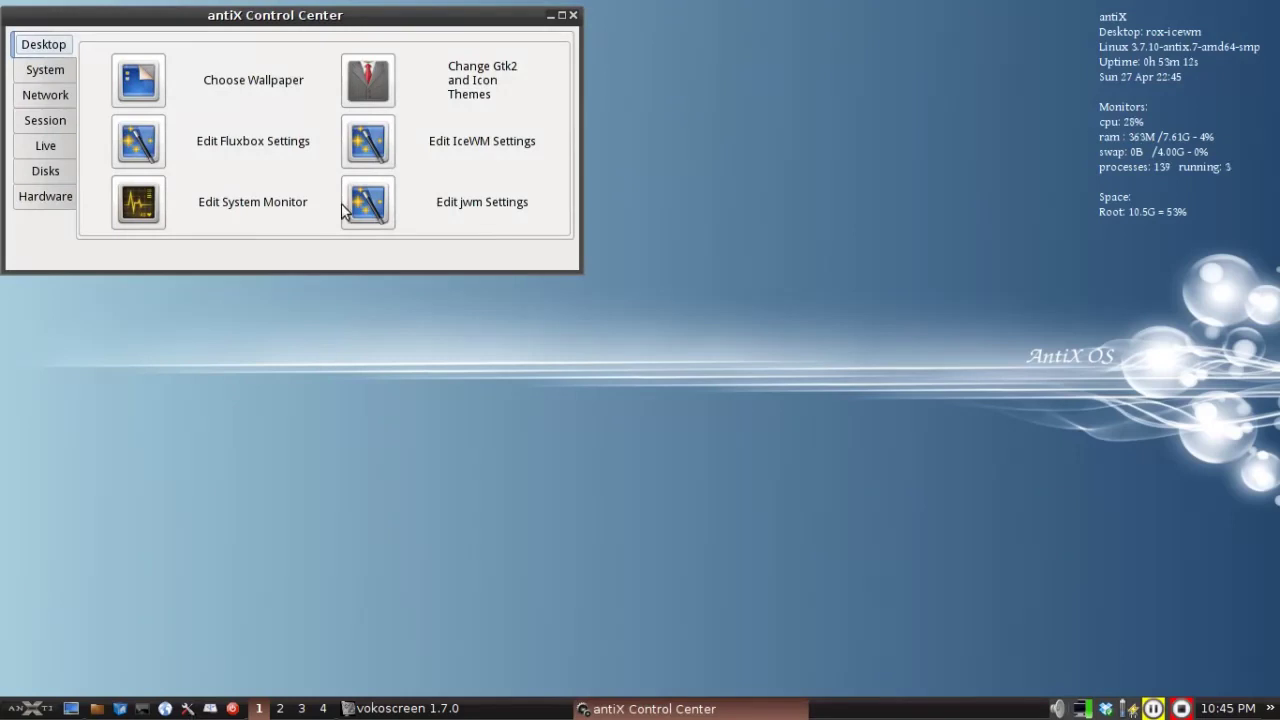
left_click(372, 145)
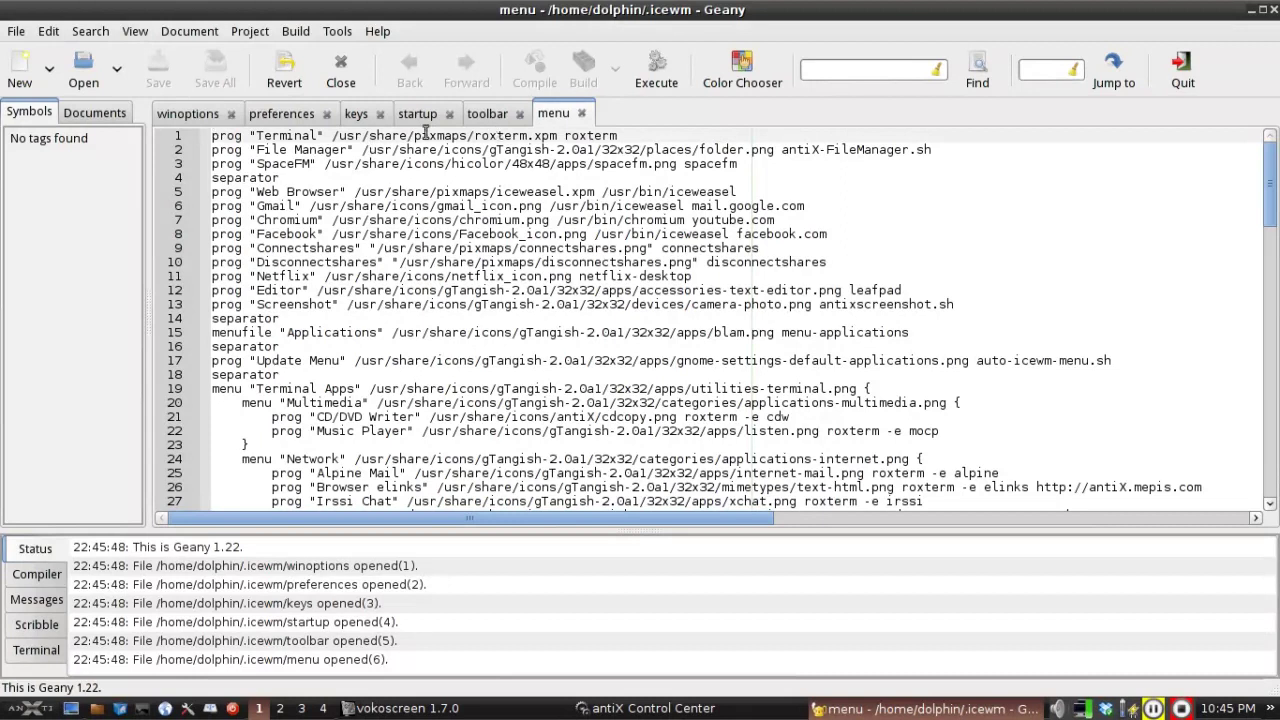
left_click(425, 116)
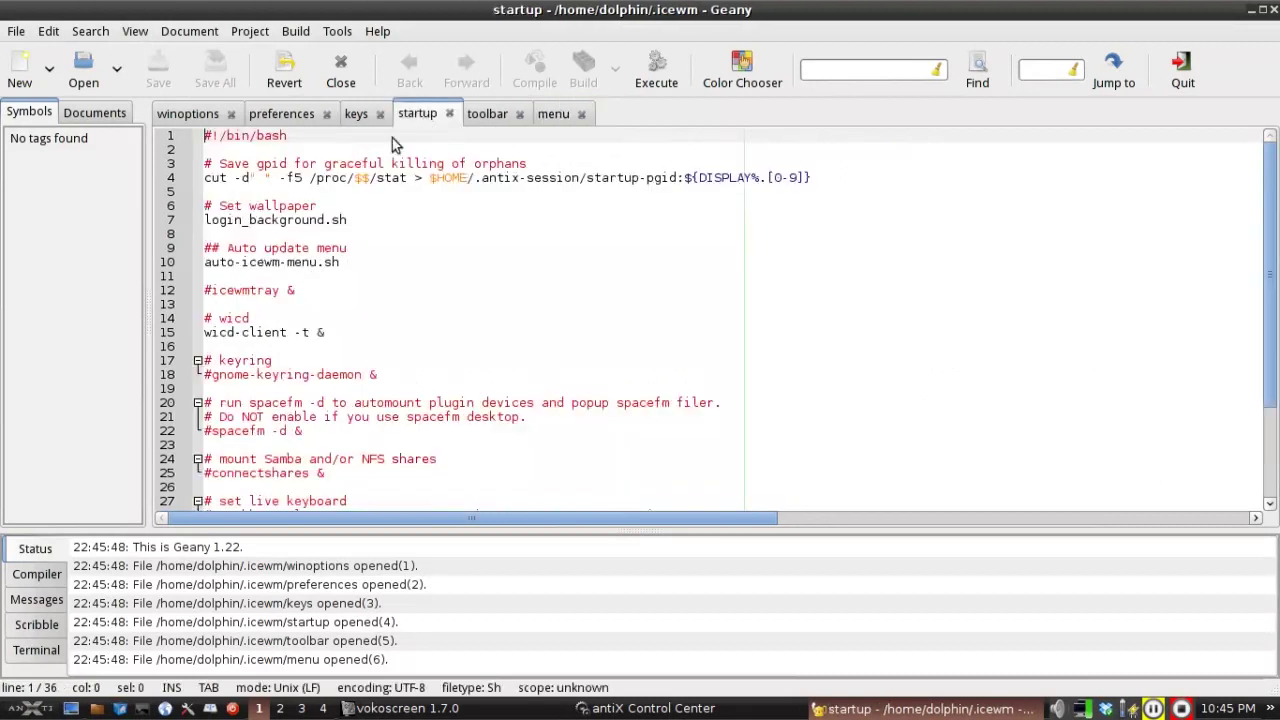
scroll(361, 304, "down", 2)
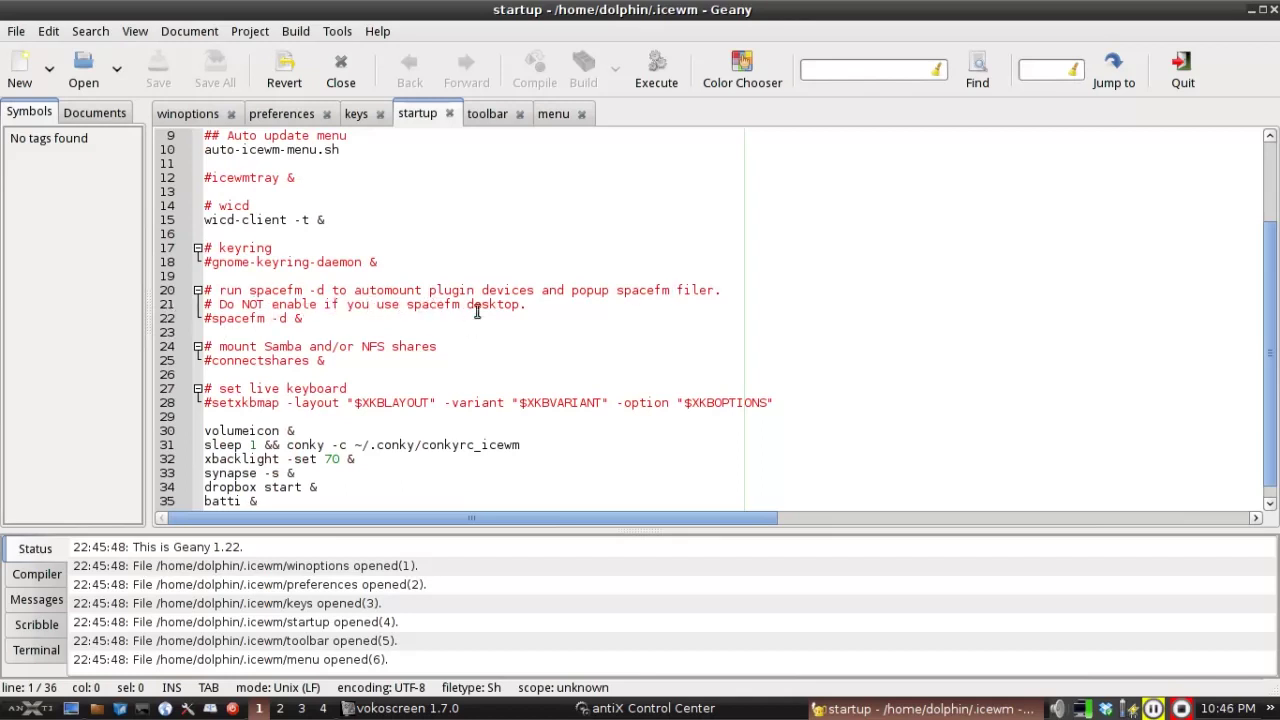
- Remove the '#' before 'spacefm -d &' on line 22, save, and minimize Geany
left_click(213, 320)
key("BackSpace")
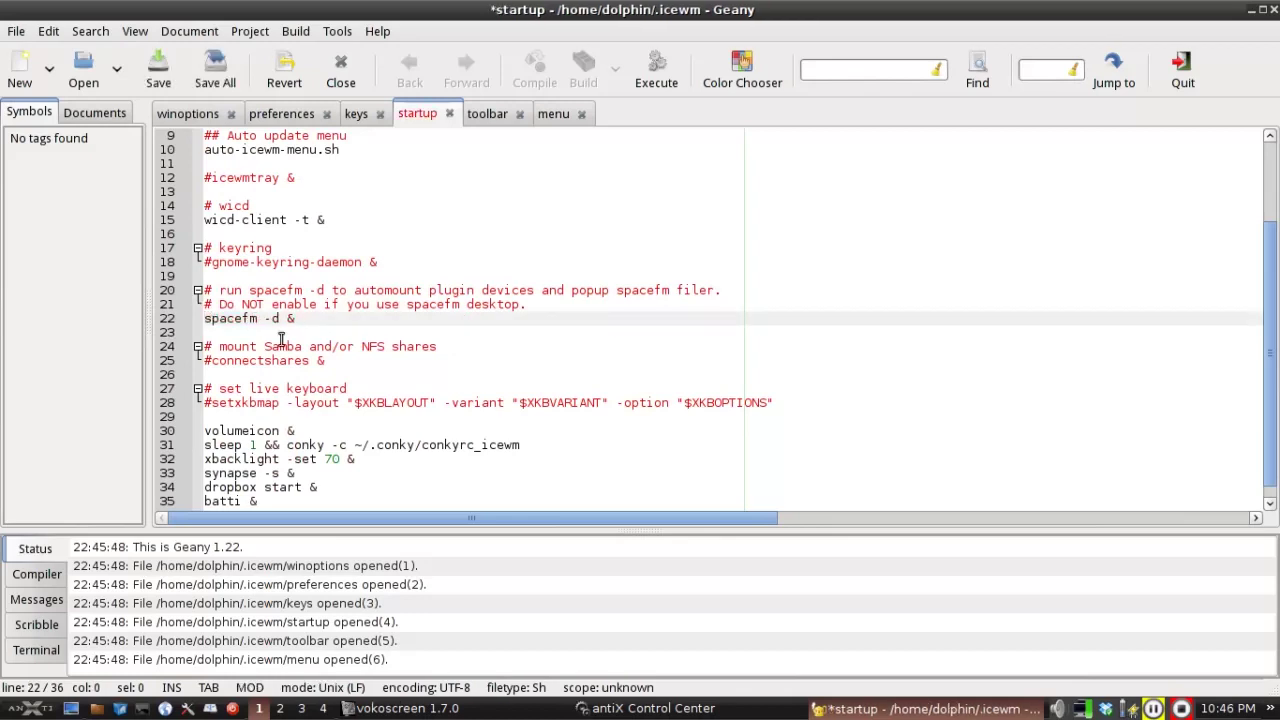
left_click(165, 84)
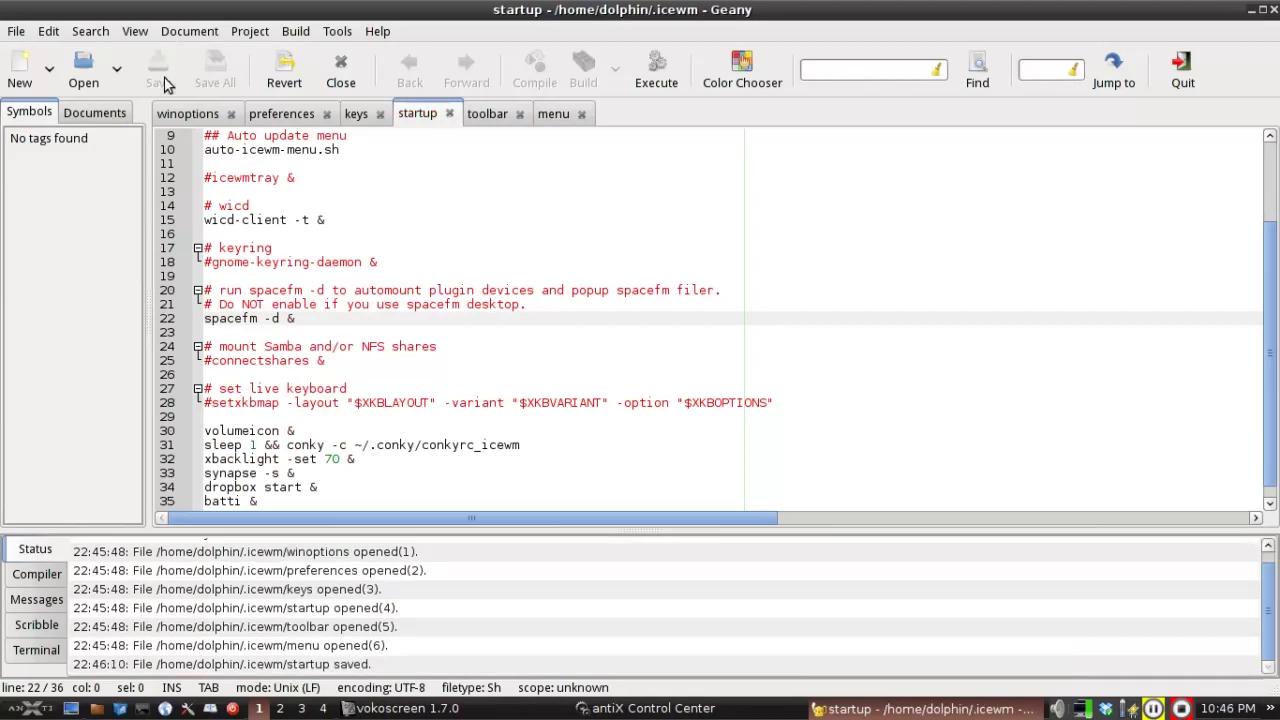
left_click(1253, 13)
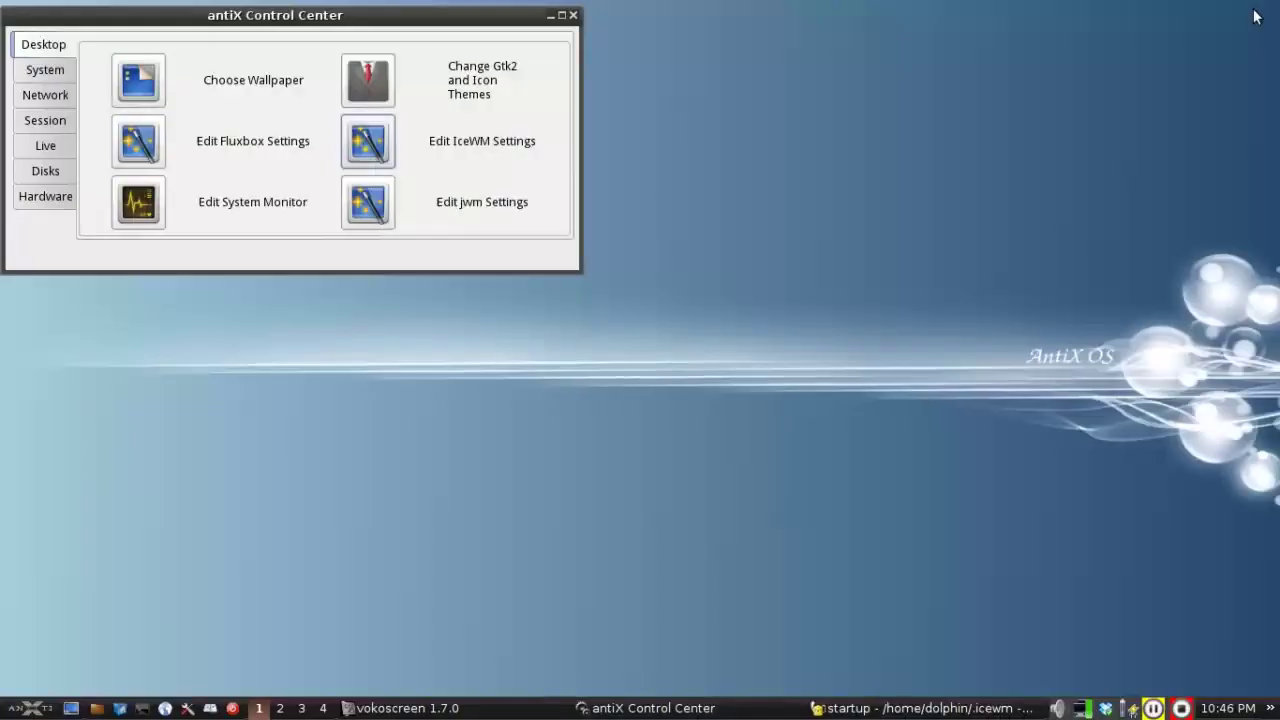
- Close the antiX Control Center window
left_click(574, 15)
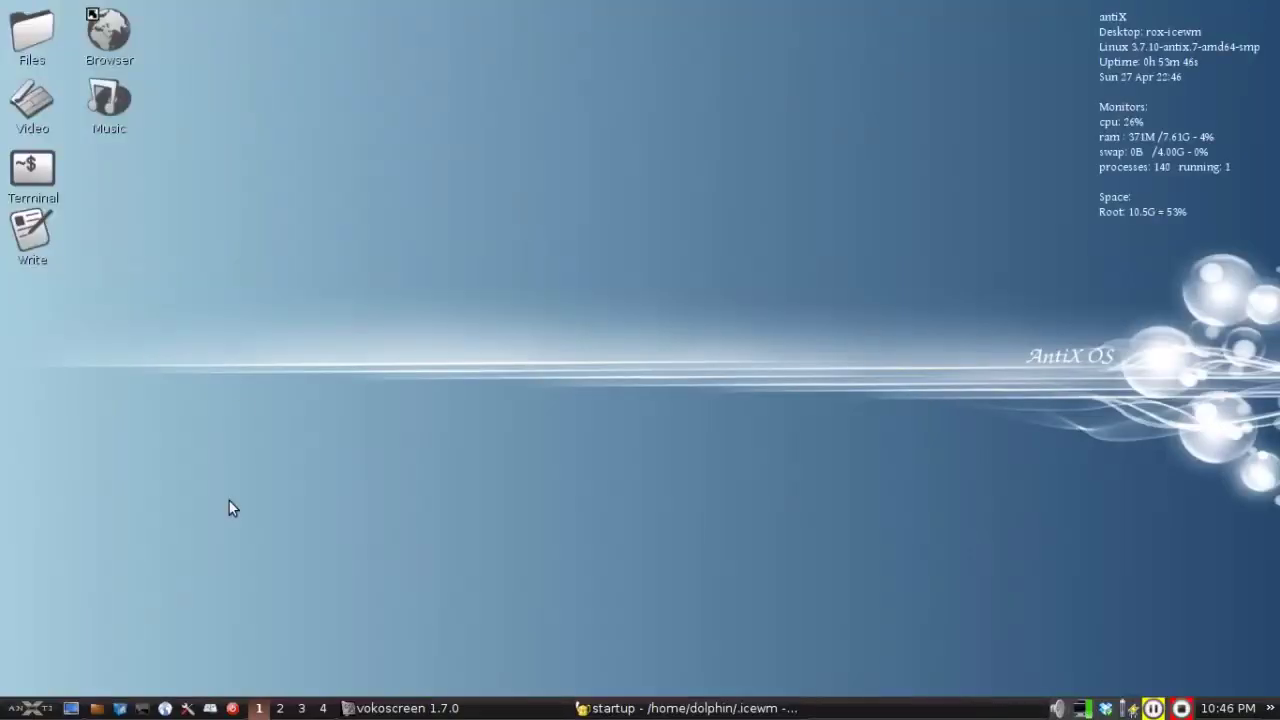